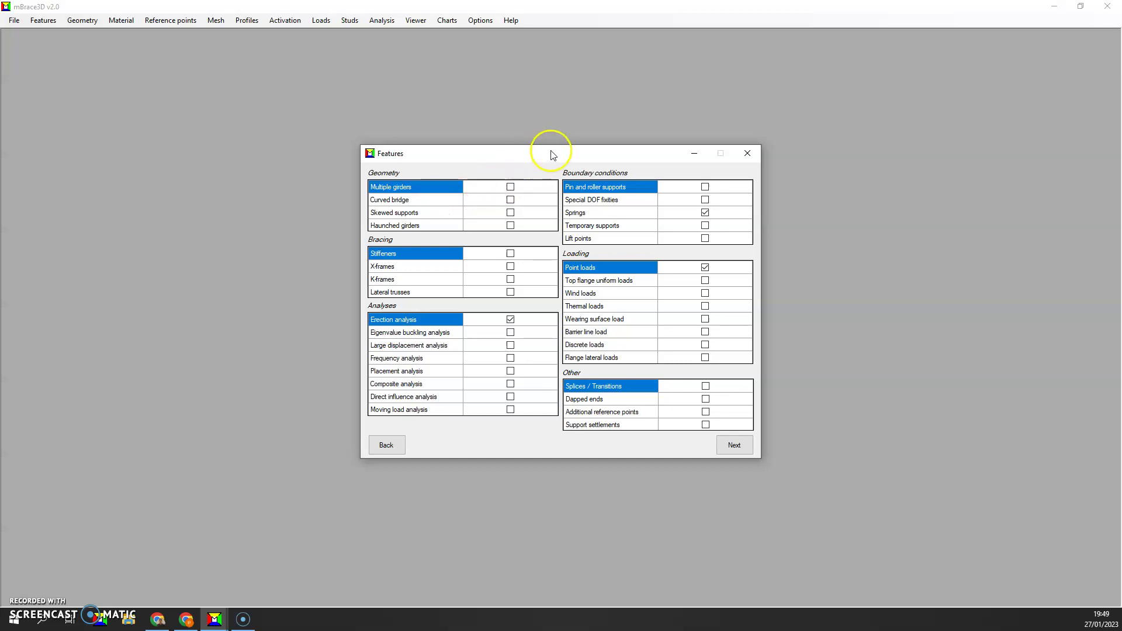
Step: Reposition the Features dialog slightly to the right and up
{"action": "left_click_drag", "start_coordinate": [551, 151], "coordinate": [580, 152]}
{"action": "left_click", "coordinate": [575, 156]}
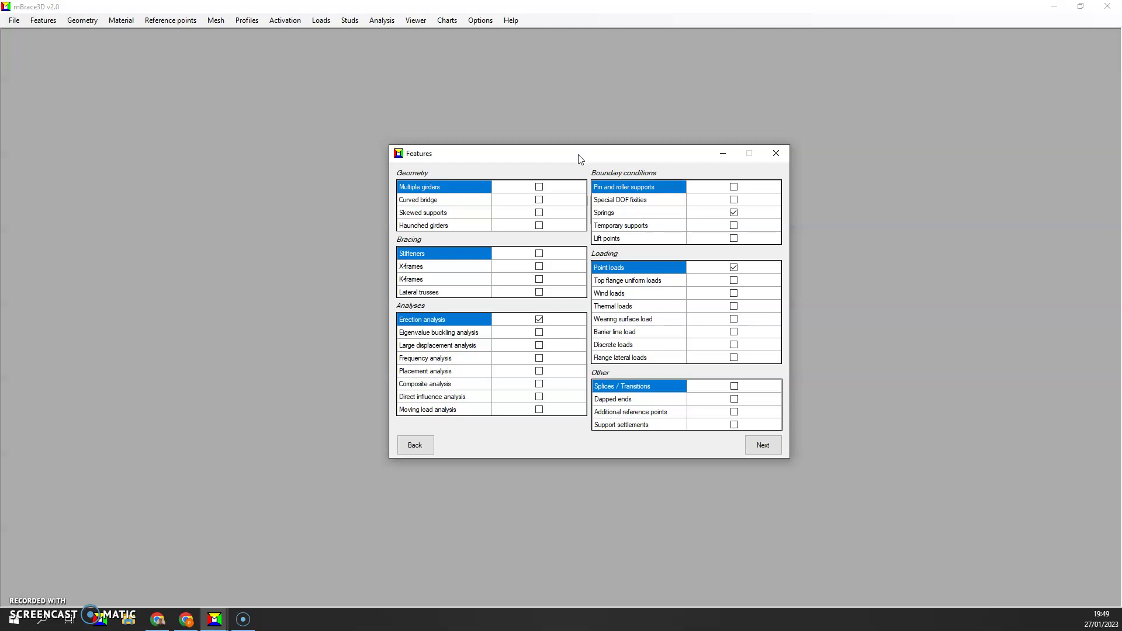
{"action": "left_click", "coordinate": [588, 157]}
{"action": "left_click_drag", "start_coordinate": [589, 154], "coordinate": [584, 138]}
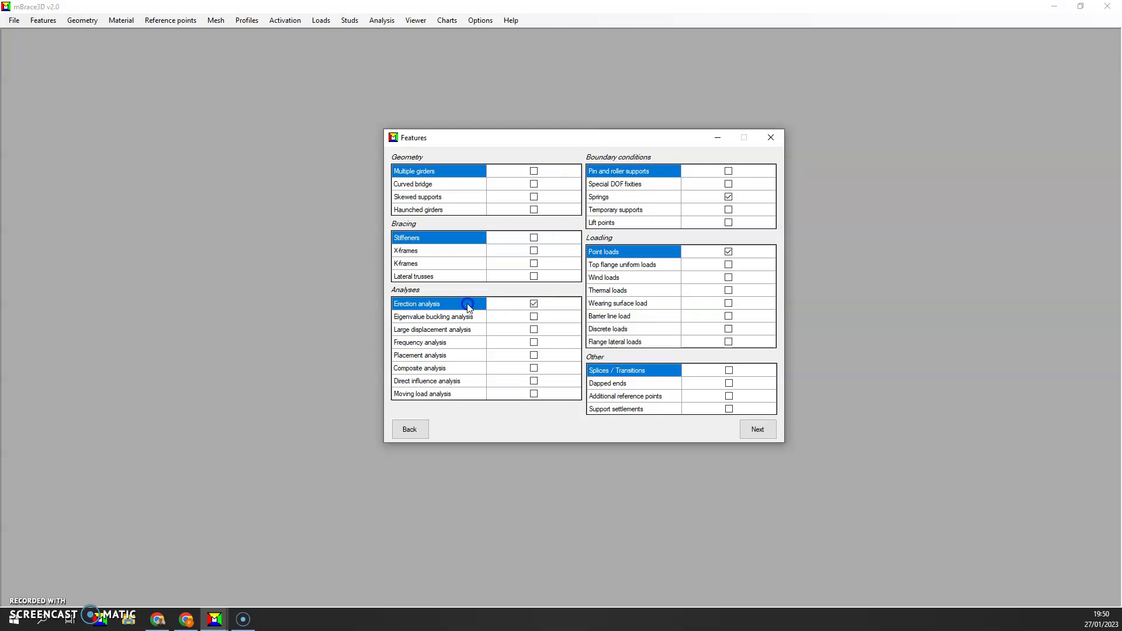
Step: Keep Erection analysis, Springs and Point loads as features and continue to the 60 ft Lengths step
{"action": "left_click", "coordinate": [534, 304]}
{"action": "left_click", "coordinate": [533, 303]}
{"action": "left_click", "coordinate": [728, 197]}
{"action": "left_click", "coordinate": [728, 253]}
{"action": "left_click", "coordinate": [757, 428]}
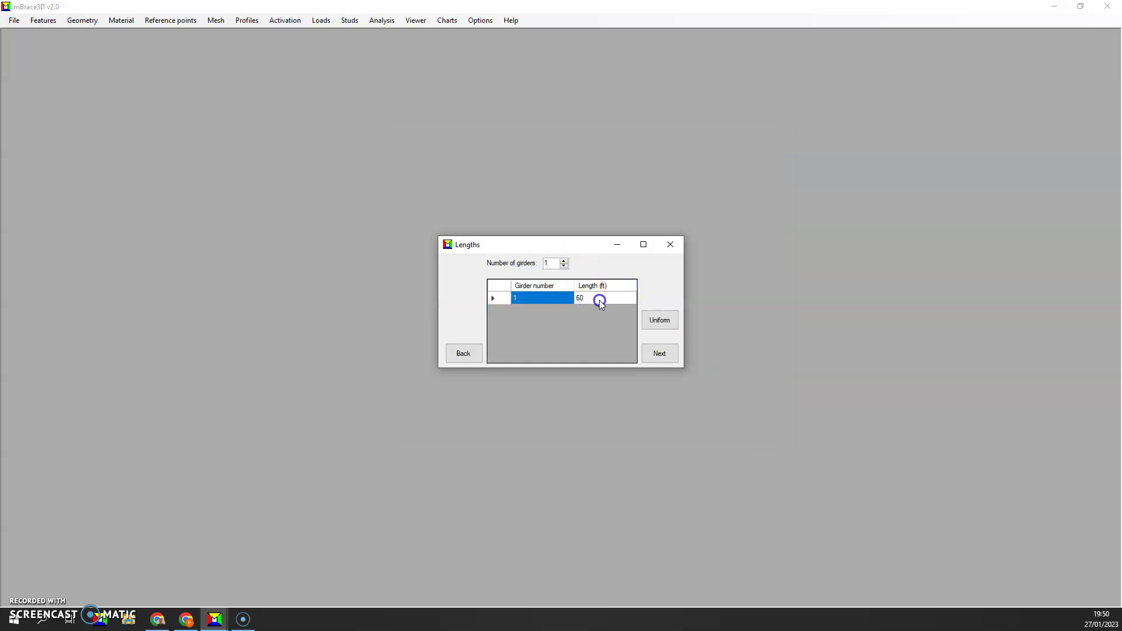
Step: Accept the 60 ft girder length and default steel properties to reach the 65-spring table
{"action": "left_click", "coordinate": [657, 353]}
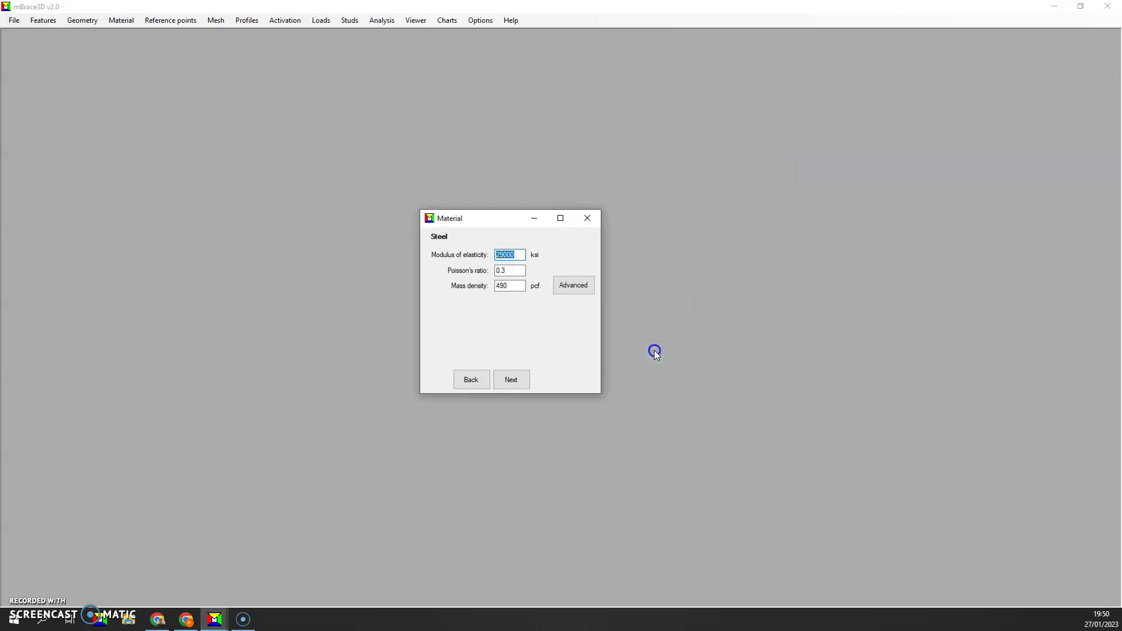
{"action": "left_click", "coordinate": [512, 383]}
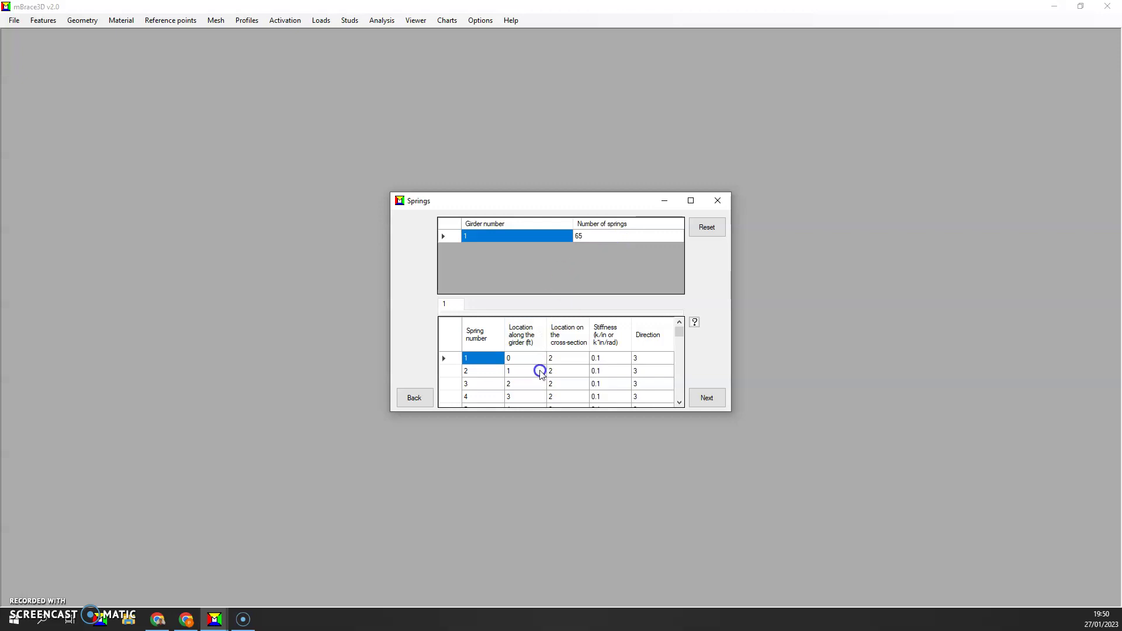
{"action": "left_click", "coordinate": [598, 360]}
{"action": "mouse_move", "coordinate": [597, 361]}
{"action": "left_mouse_down"}
{"action": "mouse_move", "coordinate": [638, 369]}
{"action": "mouse_move", "coordinate": [613, 361]}
{"action": "left_mouse_up"}
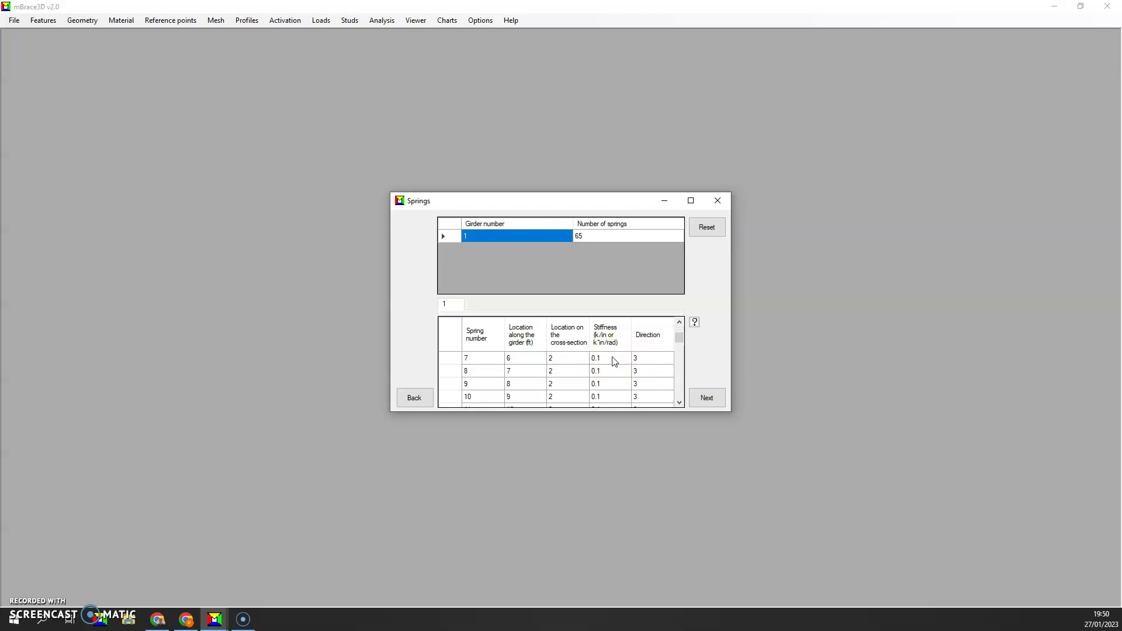
{"action": "scroll", "coordinate": [614, 361], "scroll_direction": "down", "scroll_amount": 4}
{"action": "scroll", "coordinate": [613, 361], "scroll_direction": "down", "scroll_amount": 12}
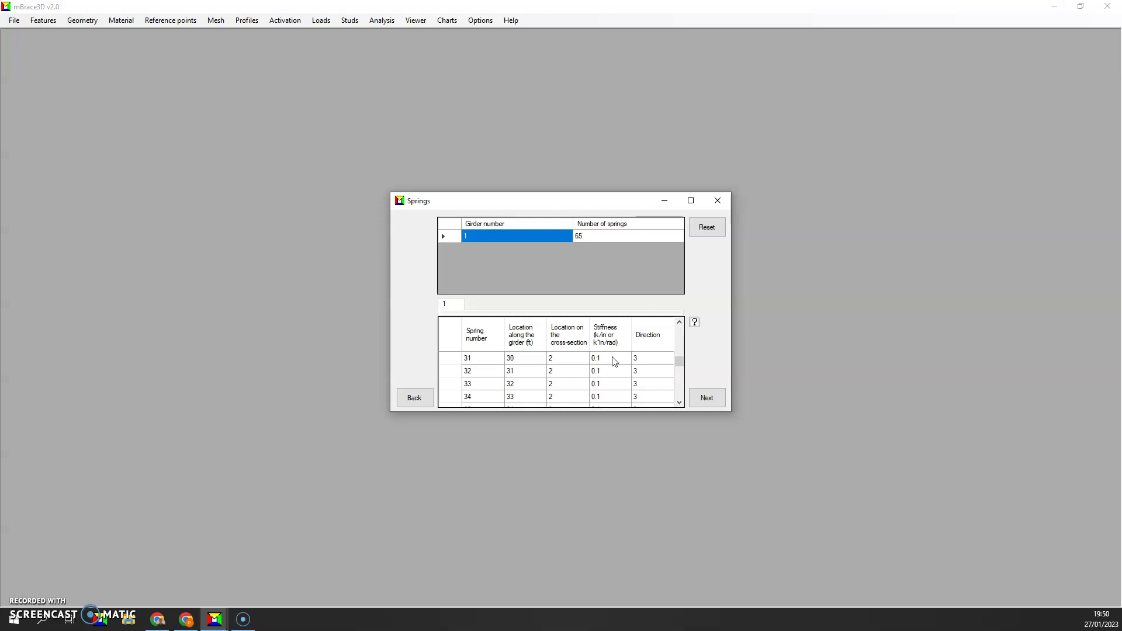
{"action": "scroll", "coordinate": [613, 361], "scroll_direction": "up", "scroll_amount": 16}
{"action": "left_click", "coordinate": [605, 360]}
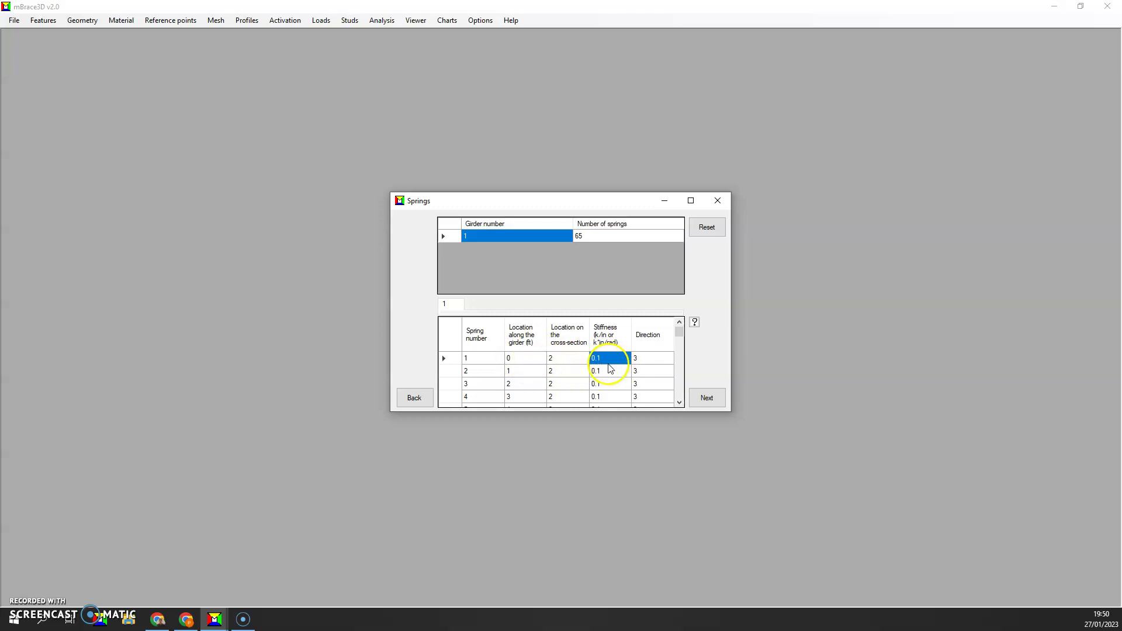
{"action": "scroll", "coordinate": [611, 368], "scroll_direction": "down", "scroll_amount": 4}
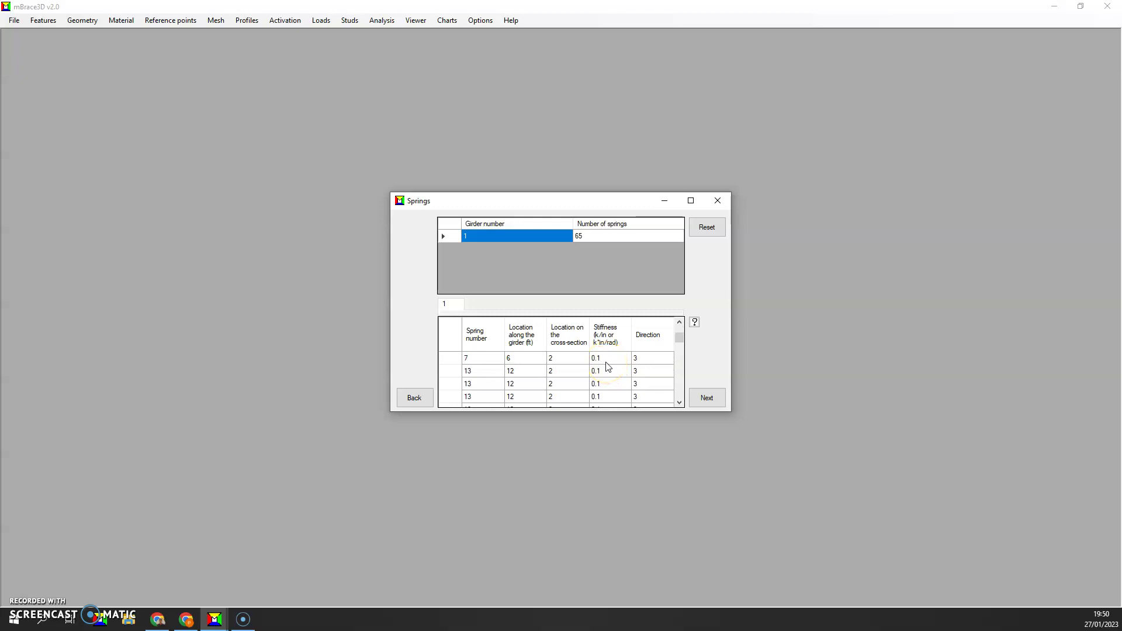
{"action": "scroll", "coordinate": [608, 366], "scroll_direction": "down", "scroll_amount": 15}
{"action": "scroll", "coordinate": [607, 366], "scroll_direction": "down", "scroll_amount": 3}
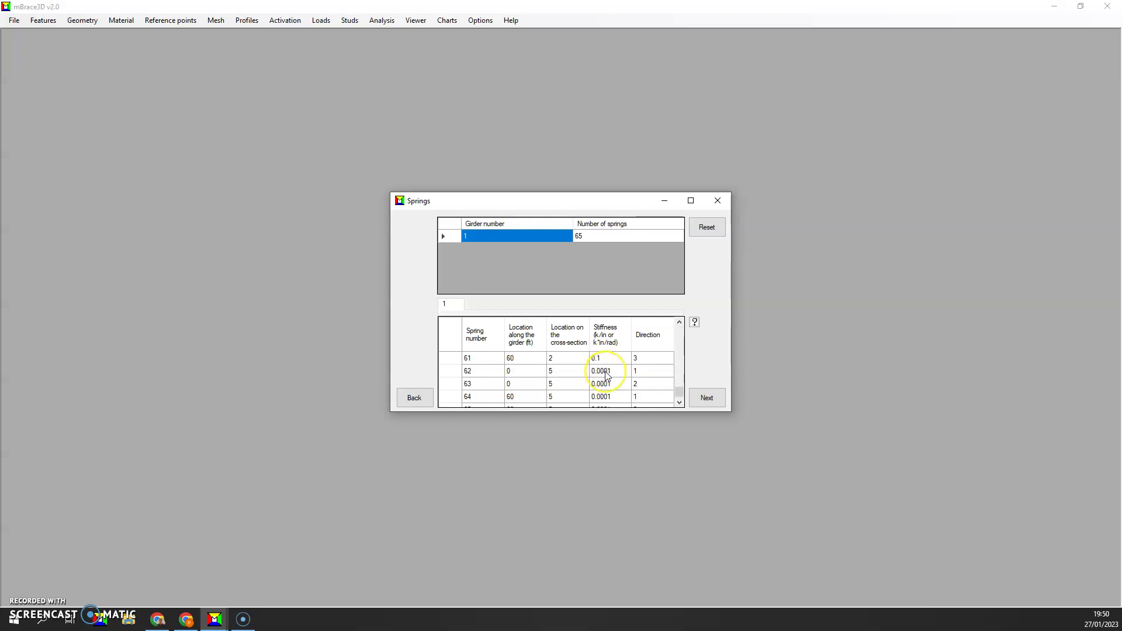
{"action": "scroll", "coordinate": [608, 376], "scroll_direction": "down", "scroll_amount": 1}
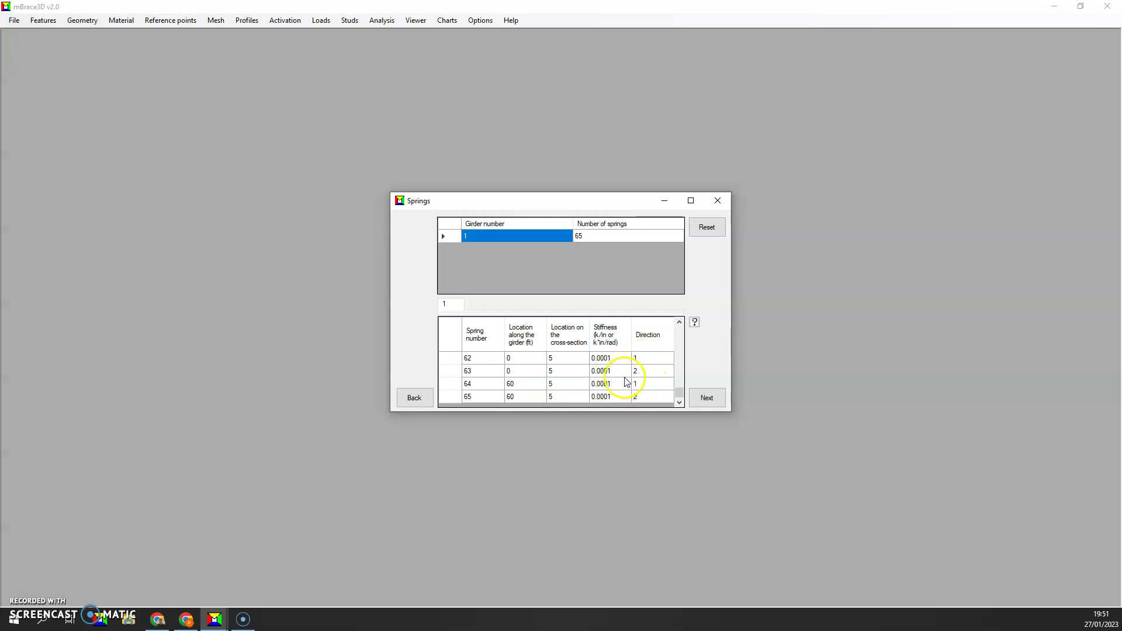
{"action": "left_click", "coordinate": [694, 326]}
{"action": "left_click_drag", "start_coordinate": [619, 195], "coordinate": [754, 276]}
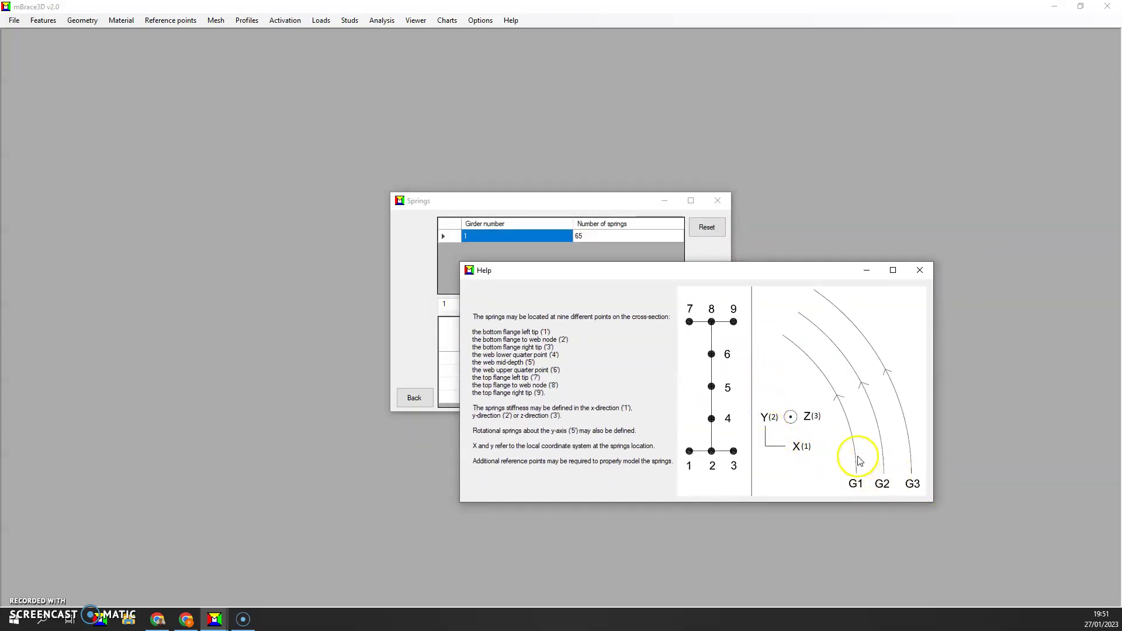
{"action": "left_click", "coordinate": [920, 270]}
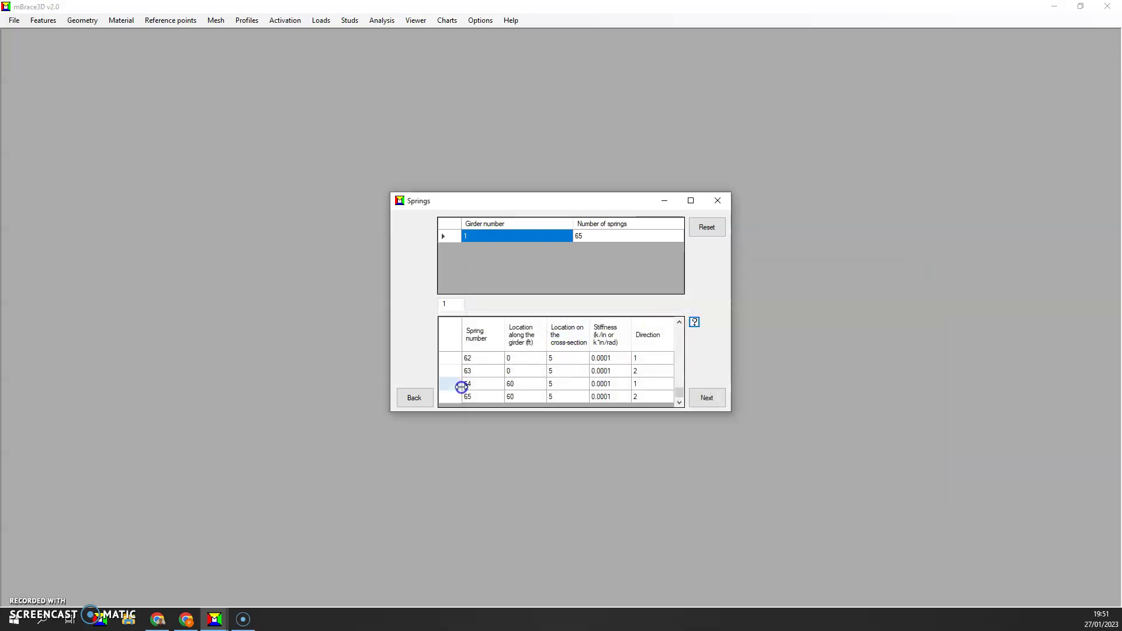
{"action": "left_click", "coordinate": [631, 371]}
{"action": "type", "text": "2"}
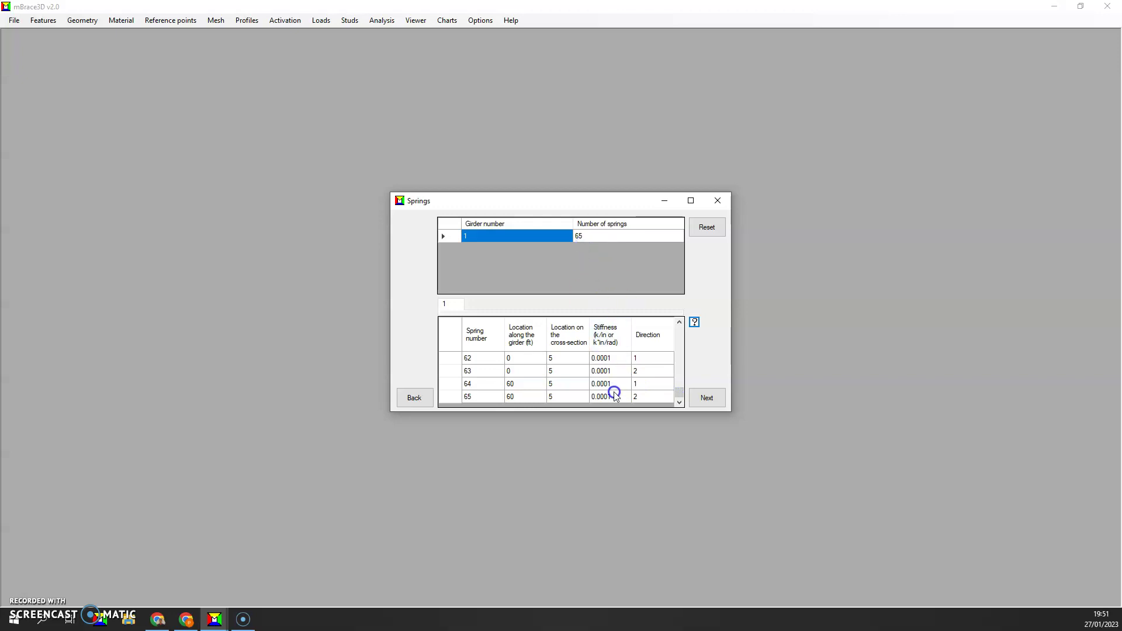
{"action": "scroll", "coordinate": [614, 393], "scroll_direction": "up", "scroll_amount": 2}
{"action": "scroll", "coordinate": [603, 391], "scroll_direction": "down", "scroll_amount": 2}
{"action": "scroll", "coordinate": [601, 376], "scroll_direction": "up", "scroll_amount": 3}
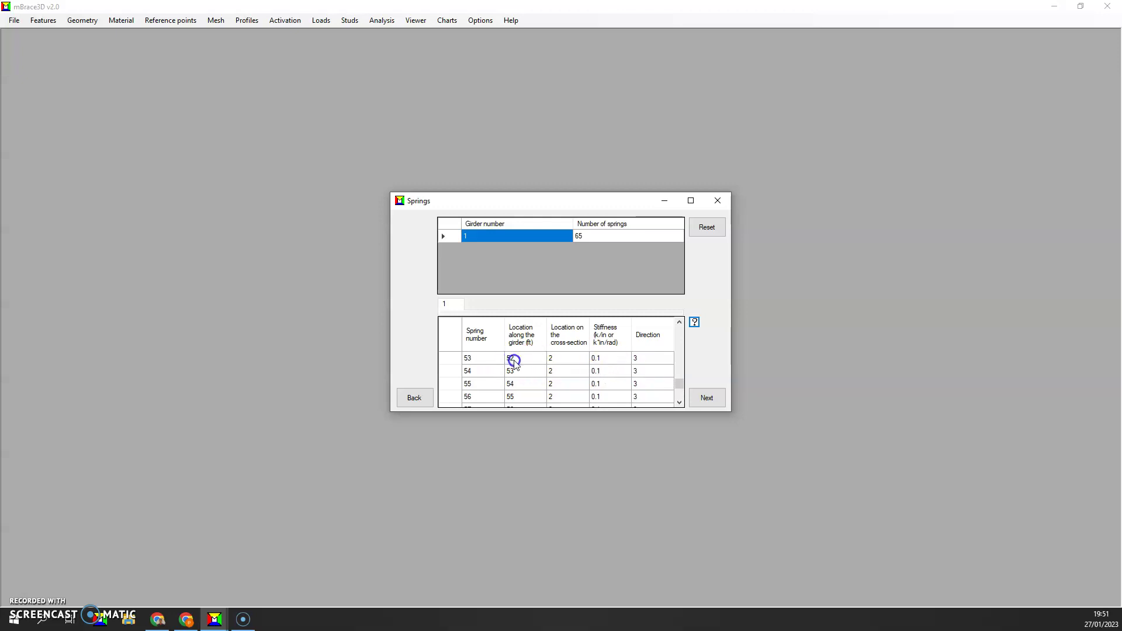
{"action": "scroll", "coordinate": [520, 363], "scroll_direction": "up", "scroll_amount": 11}
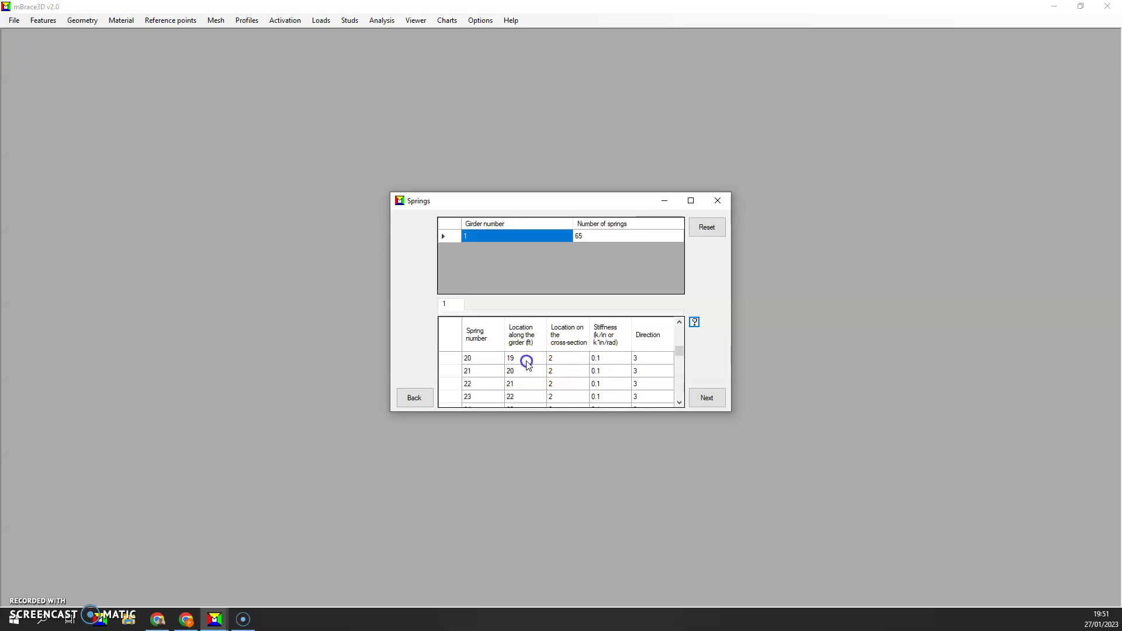
{"action": "scroll", "coordinate": [526, 363], "scroll_direction": "up", "scroll_amount": 7}
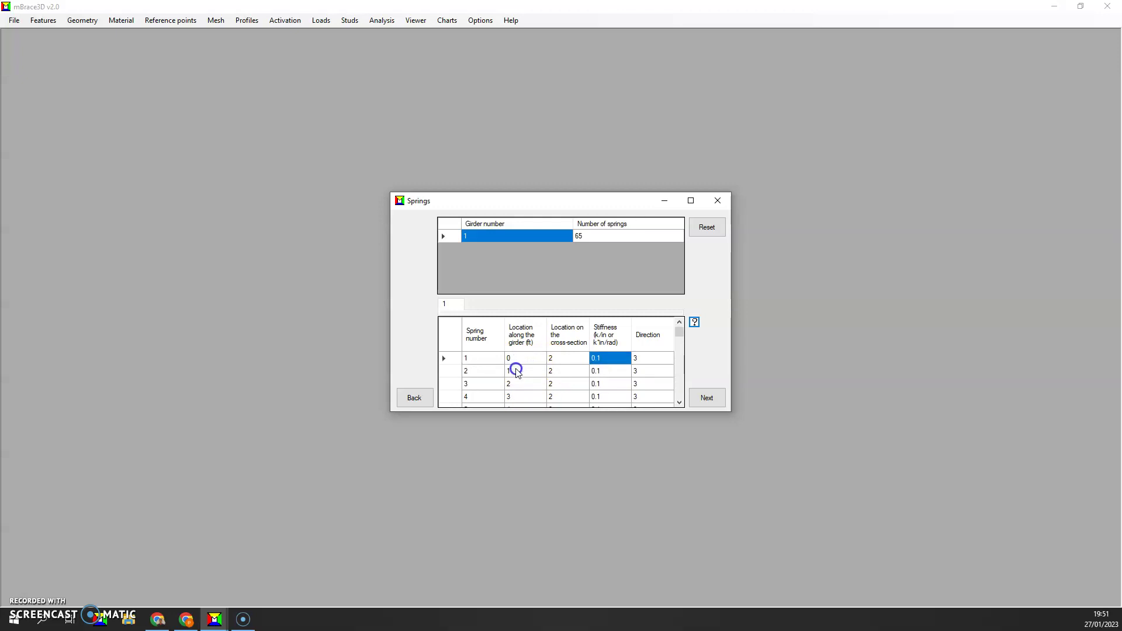
{"action": "scroll", "coordinate": [517, 379], "scroll_direction": "down", "scroll_amount": 14}
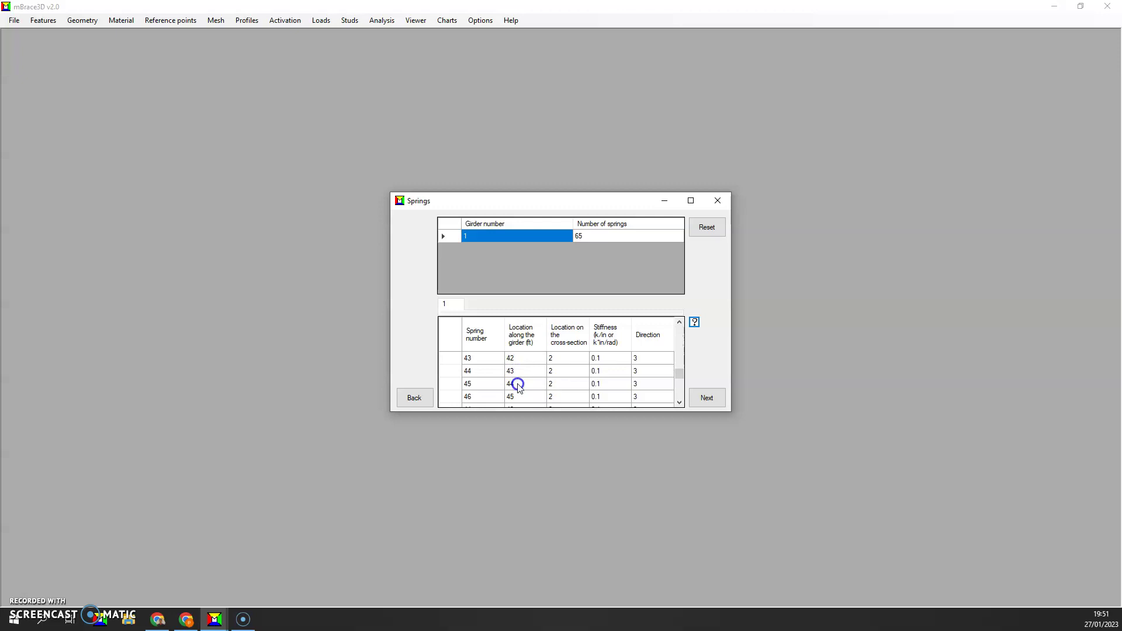
{"action": "scroll", "coordinate": [518, 388], "scroll_direction": "down", "scroll_amount": 3}
{"action": "scroll", "coordinate": [518, 387], "scroll_direction": "down", "scroll_amount": 3}
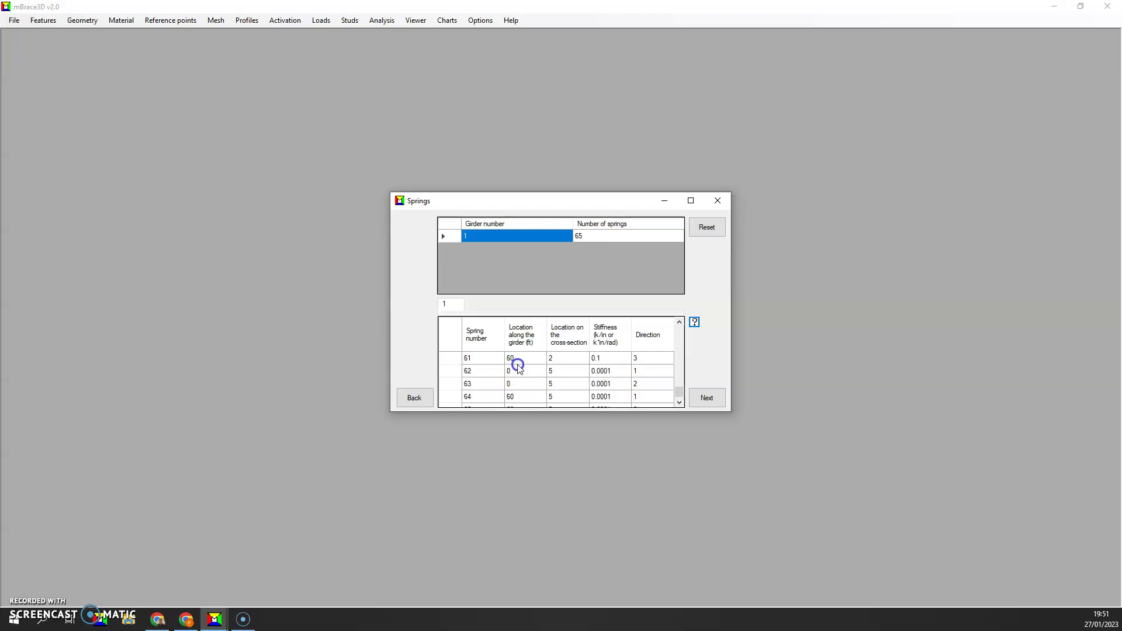
Step: Accept the springs, store reference points to define segments, and accept the mesh
{"action": "left_click", "coordinate": [717, 405]}
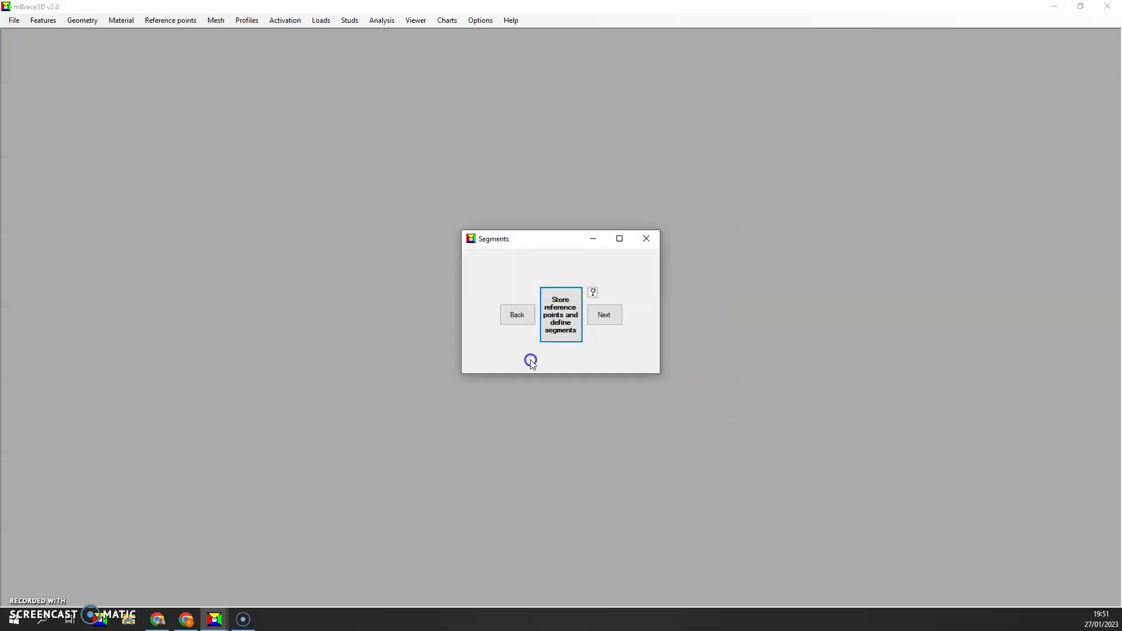
{"action": "left_click", "coordinate": [553, 314]}
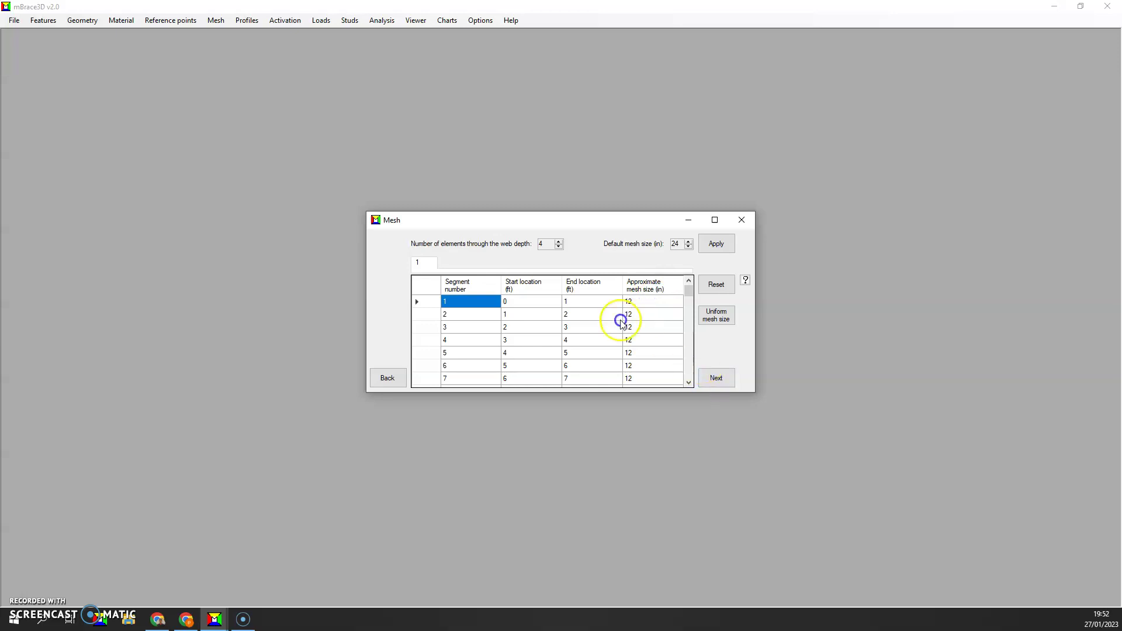
{"action": "scroll", "coordinate": [621, 318], "scroll_direction": "down", "scroll_amount": 15}
{"action": "left_click", "coordinate": [713, 374]}
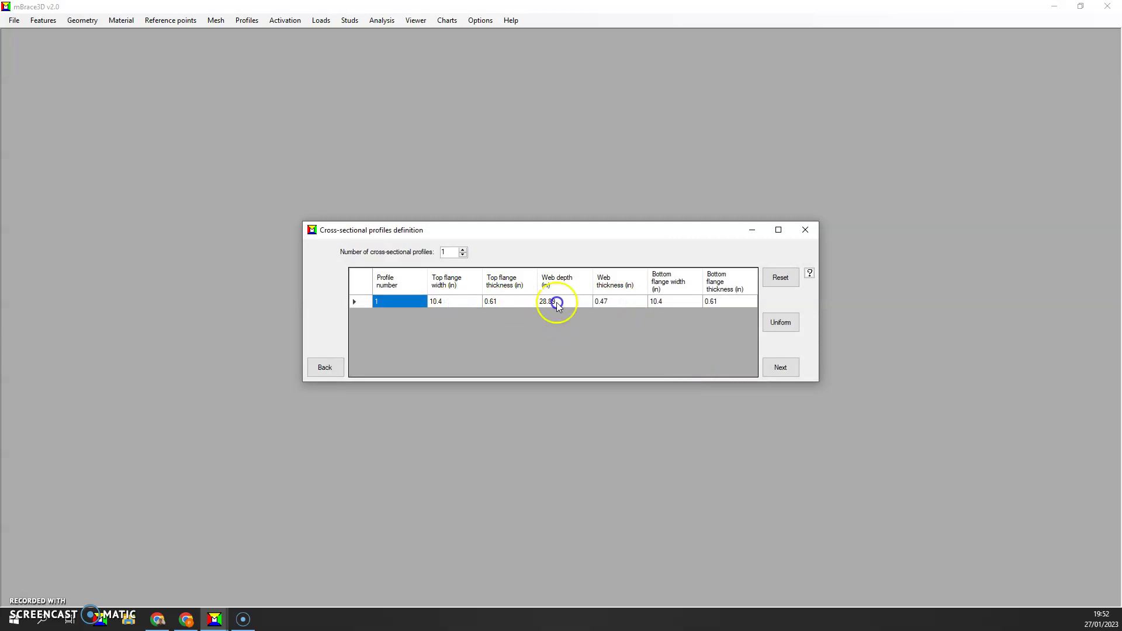
Step: Check the cross-section help, then accept profile 1 assigned to all 60 segments
{"action": "left_click", "coordinate": [809, 275]}
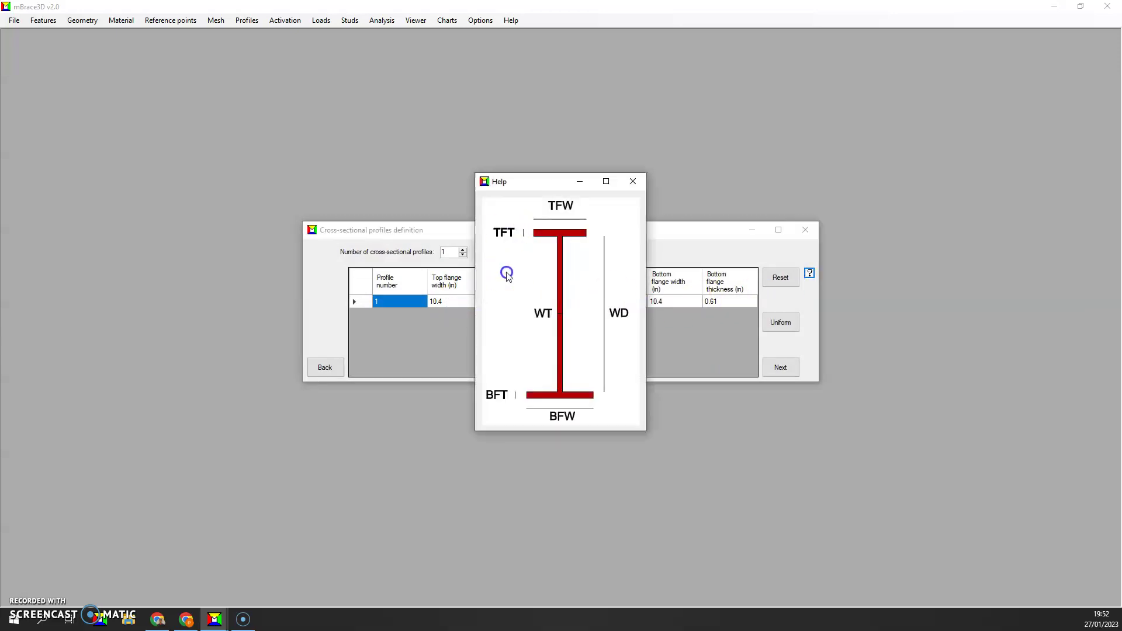
{"action": "left_click", "coordinate": [633, 184]}
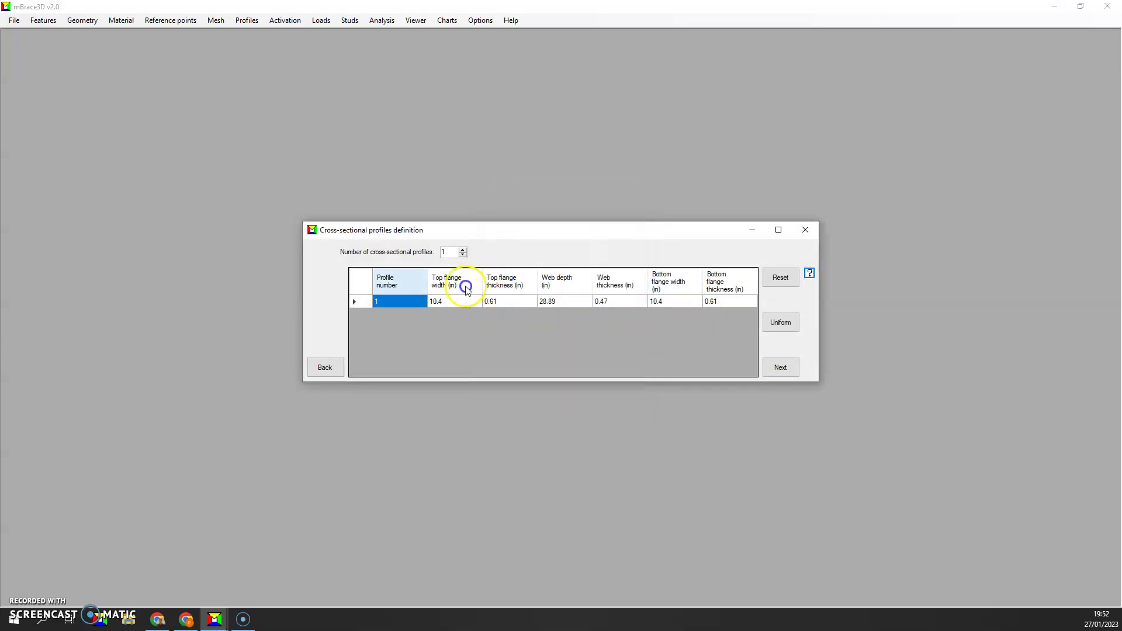
{"action": "left_click", "coordinate": [788, 365]}
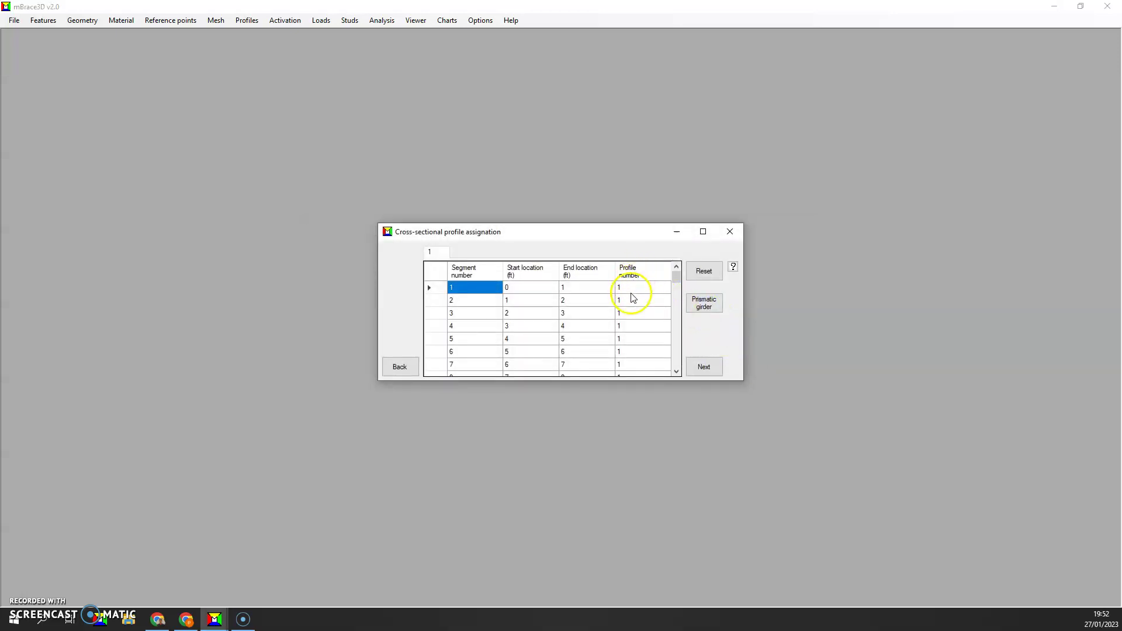
{"action": "scroll", "coordinate": [634, 298], "scroll_direction": "down", "scroll_amount": 18}
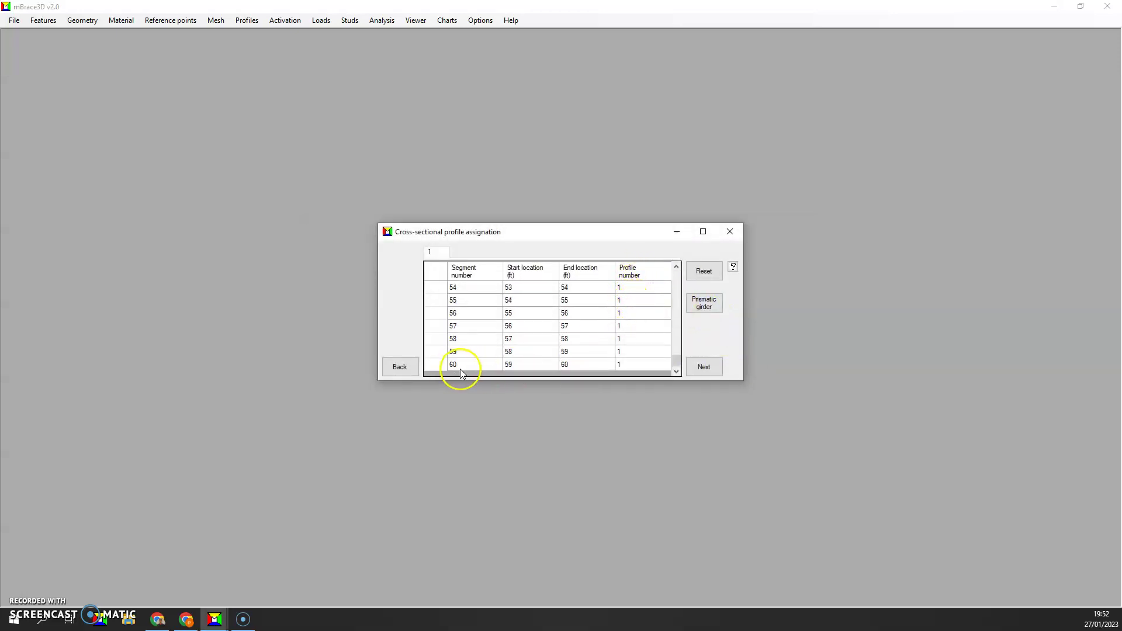
{"action": "left_click", "coordinate": [696, 374]}
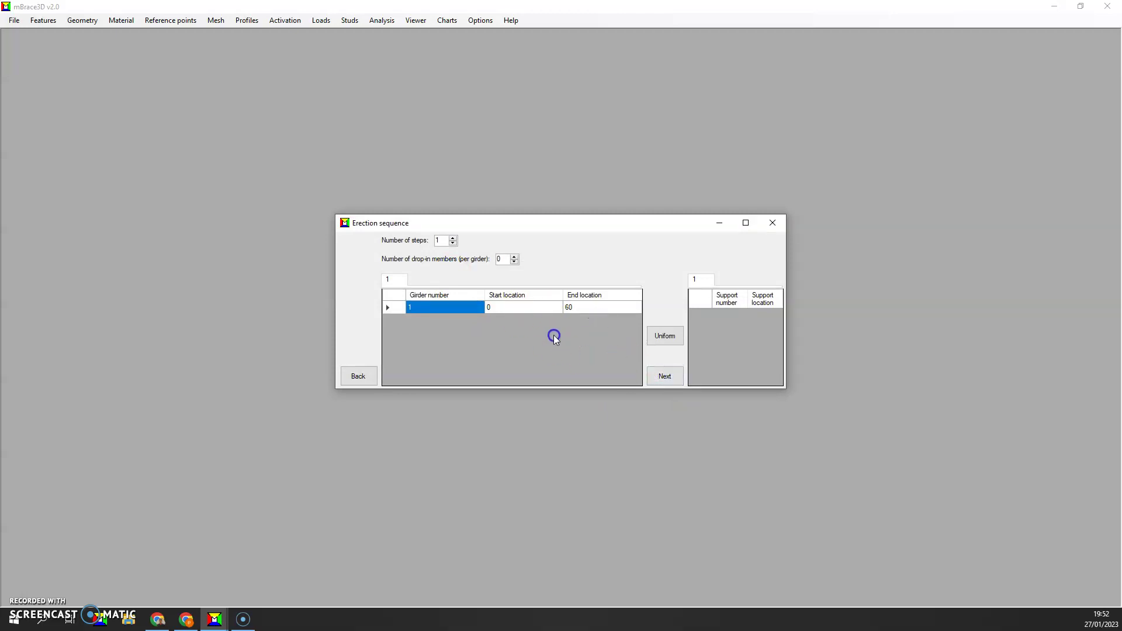
Step: Accept the one-step erection sequence and the spring activation grid
{"action": "left_click", "coordinate": [667, 376]}
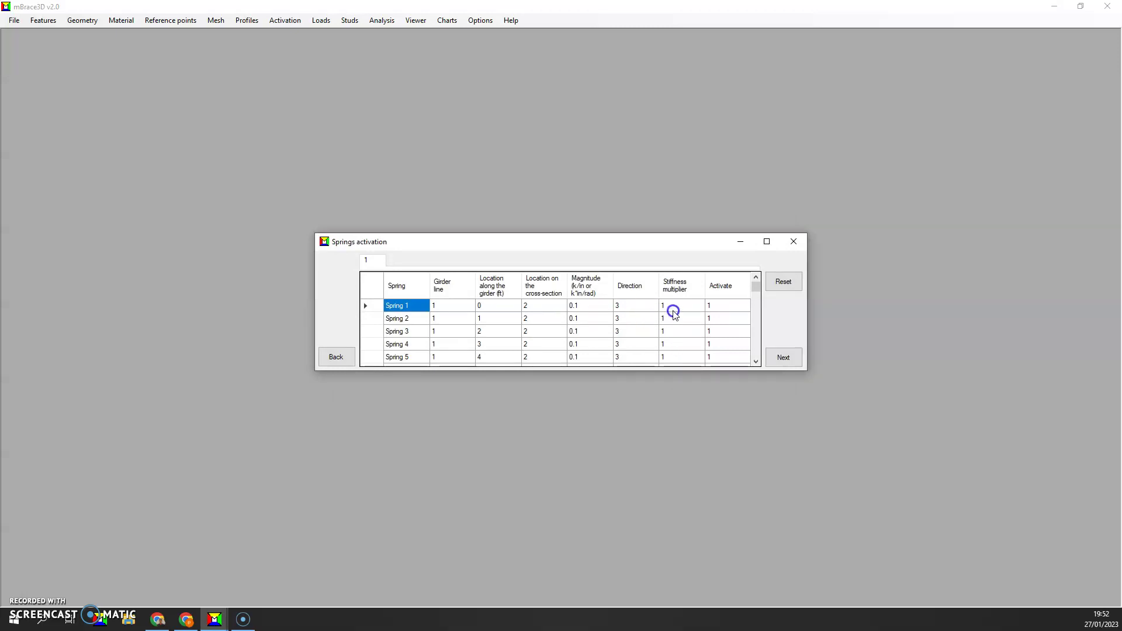
{"action": "scroll", "coordinate": [659, 323], "scroll_direction": "down", "scroll_amount": 1}
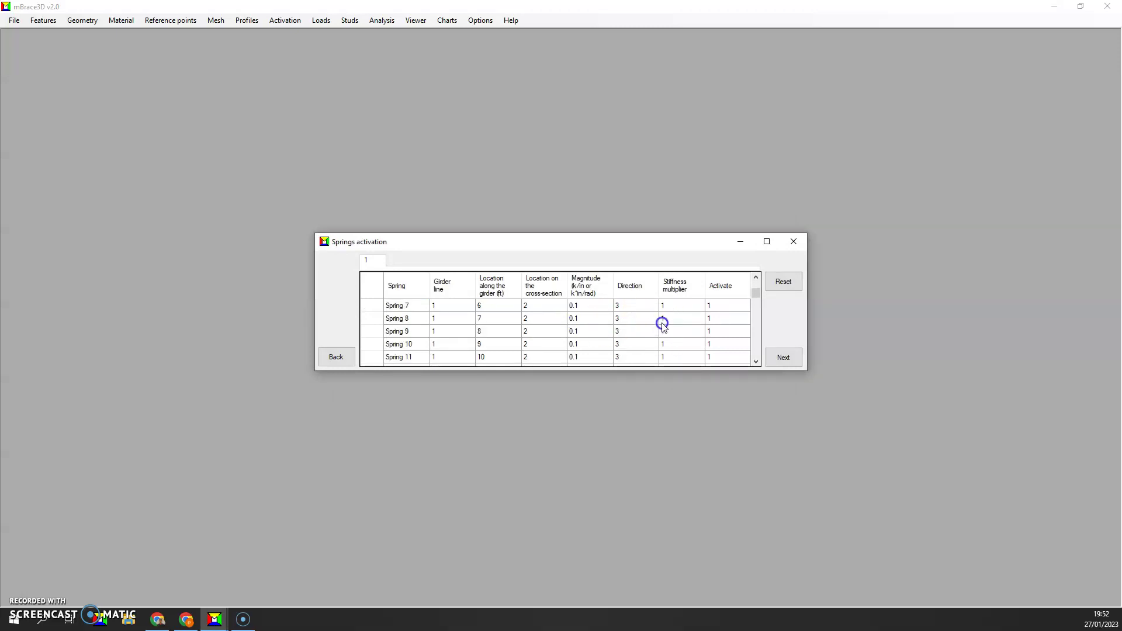
{"action": "scroll", "coordinate": [662, 325], "scroll_direction": "up", "scroll_amount": 1}
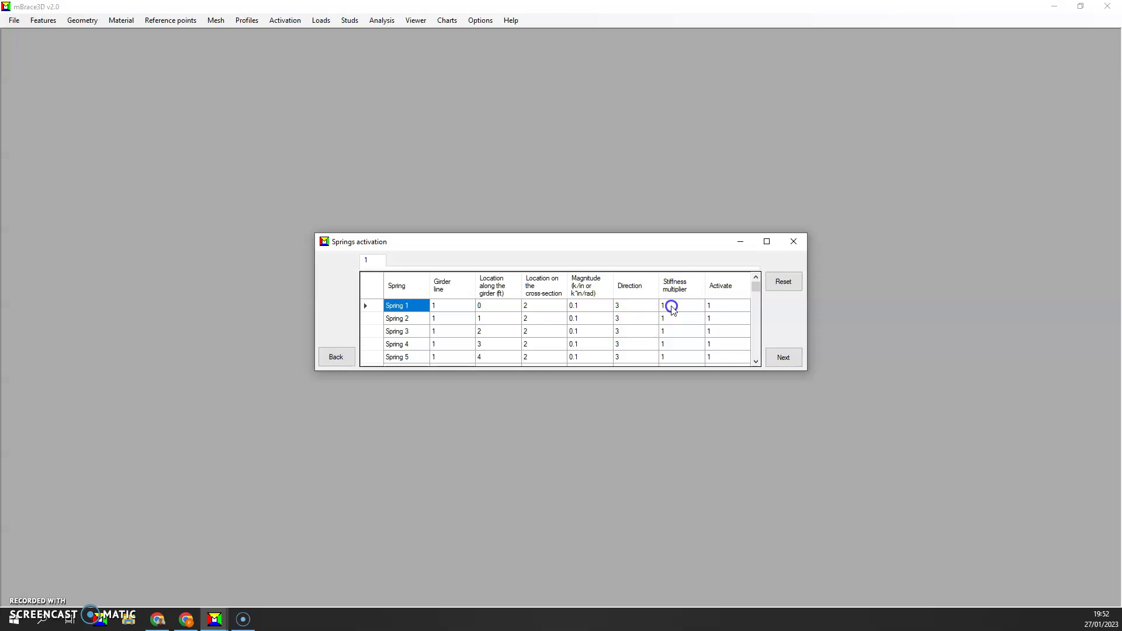
{"action": "scroll", "coordinate": [672, 315], "scroll_direction": "down", "scroll_amount": 12}
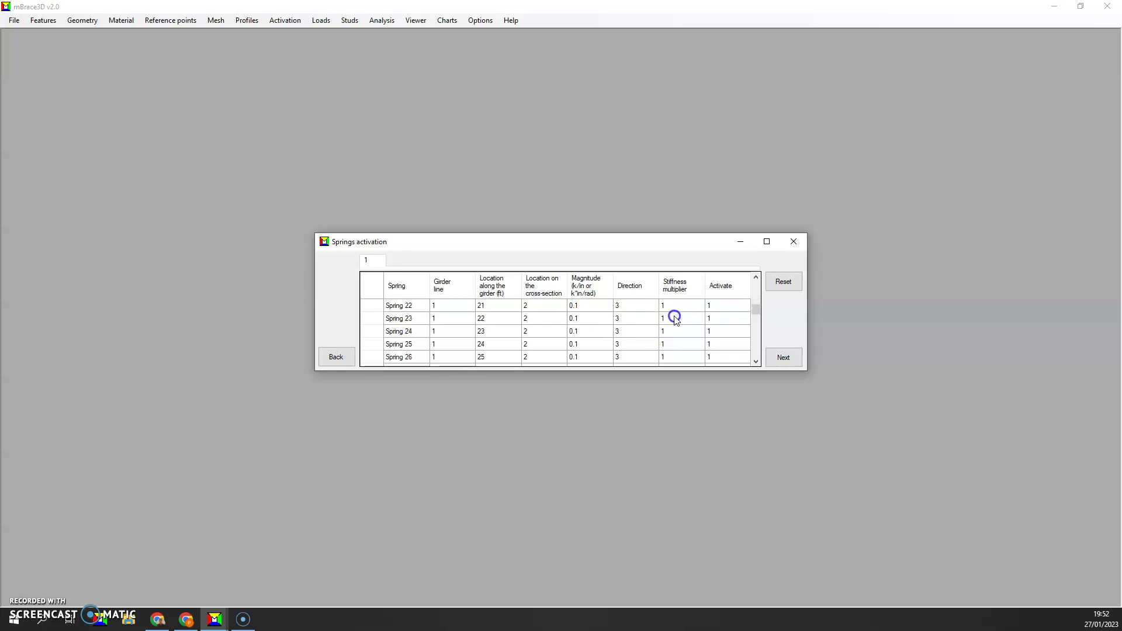
{"action": "left_click", "coordinate": [783, 357]}
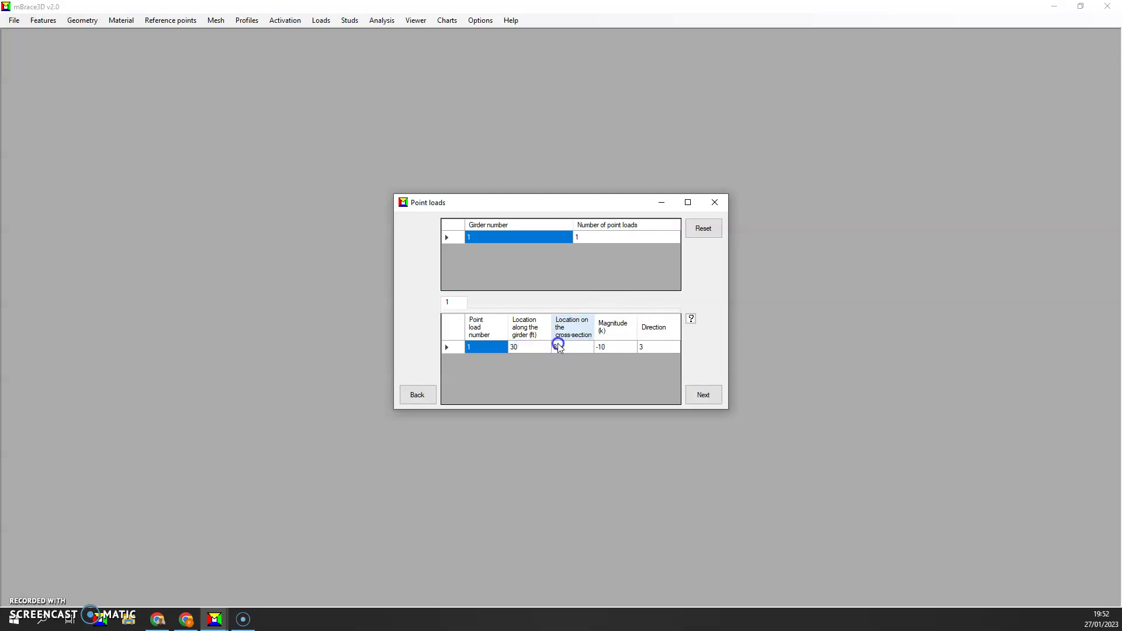
Step: Review the load-location help, keeping the -10 k load at 30 ft, node 8, direction 3
{"action": "left_click", "coordinate": [691, 319]}
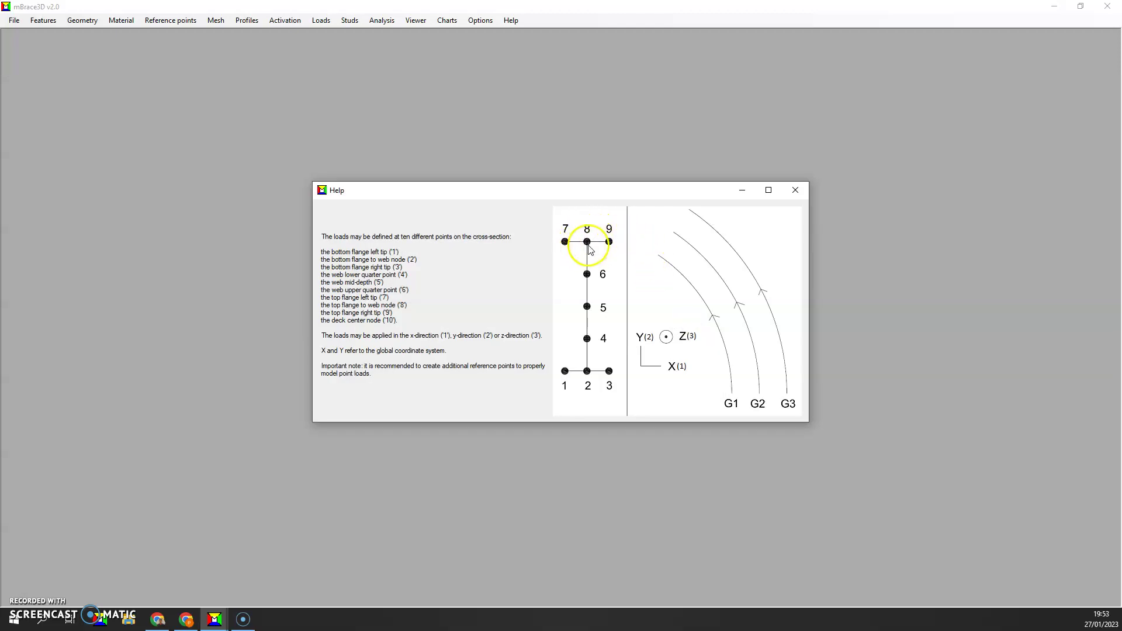
{"action": "left_click", "coordinate": [796, 190]}
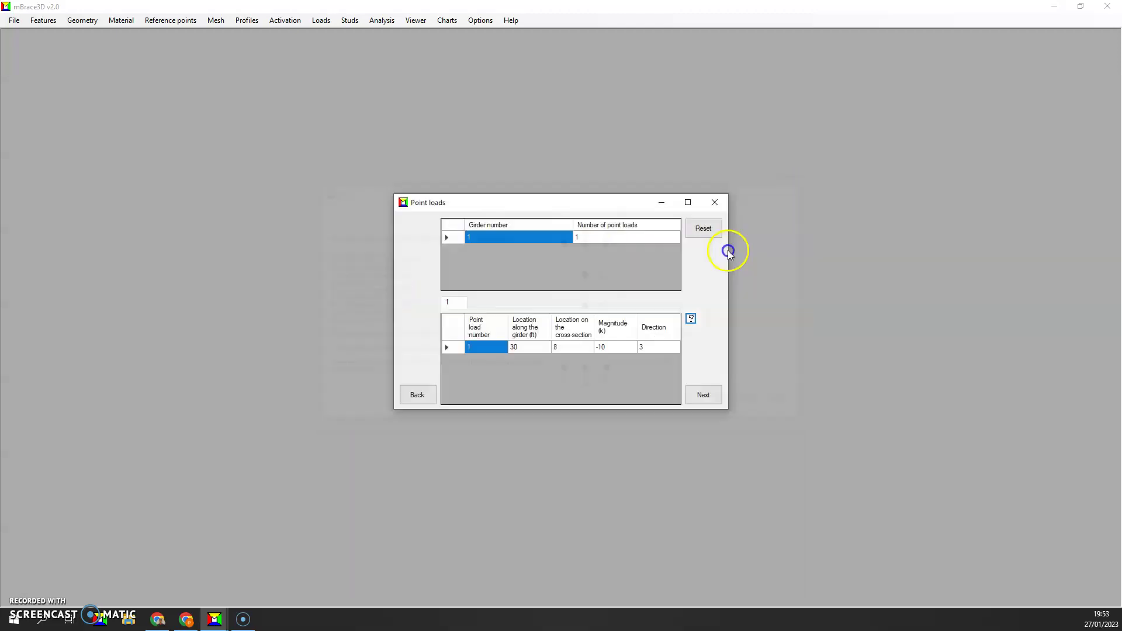
{"action": "left_click", "coordinate": [607, 348]}
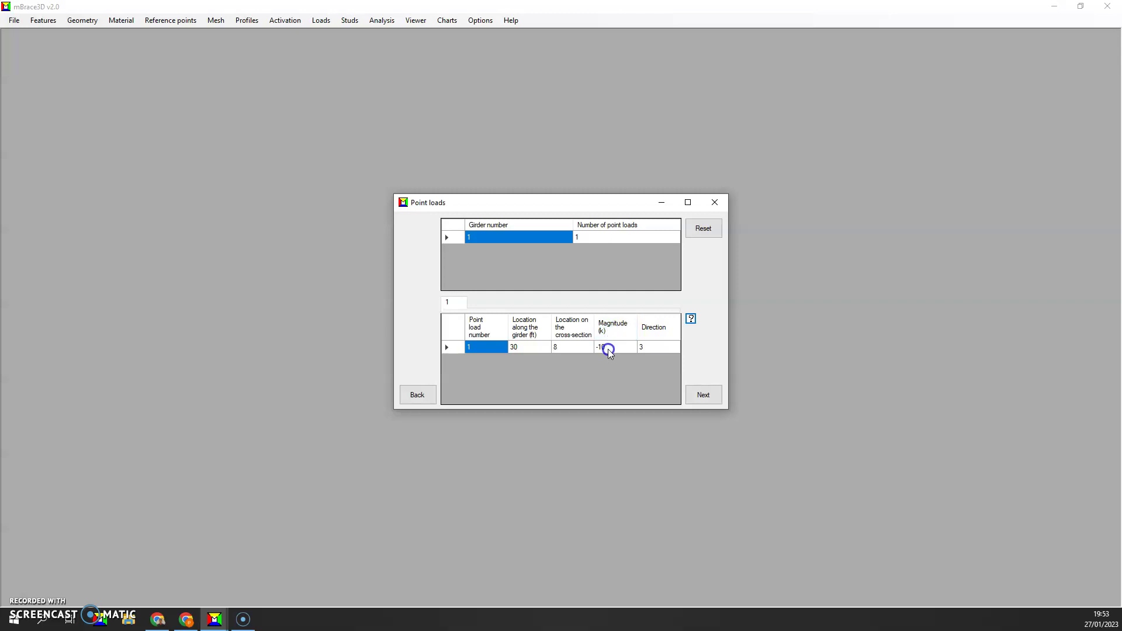
{"action": "left_click", "coordinate": [691, 319]}
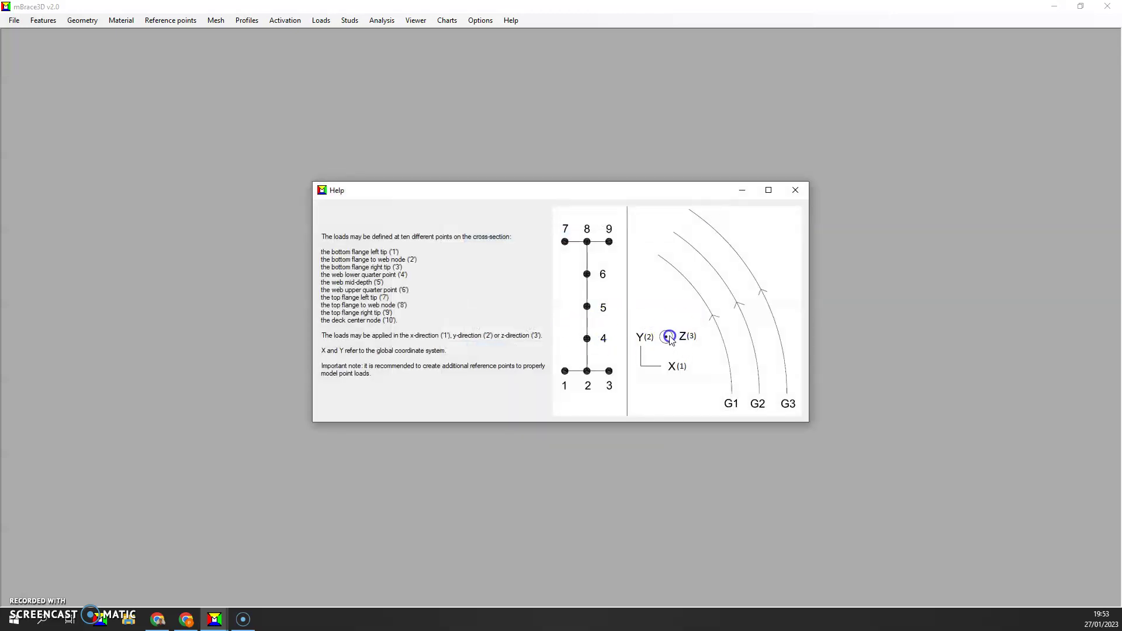
{"action": "left_click", "coordinate": [794, 191]}
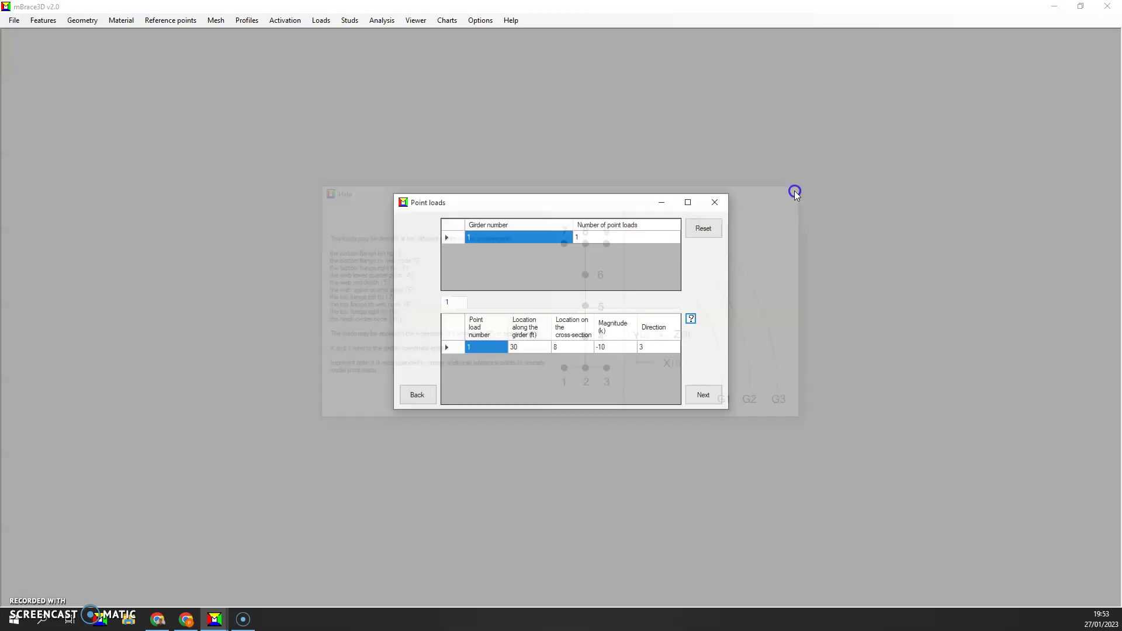
Step: Accept the point load and load combinations, then run the analysis
{"action": "left_click", "coordinate": [710, 400]}
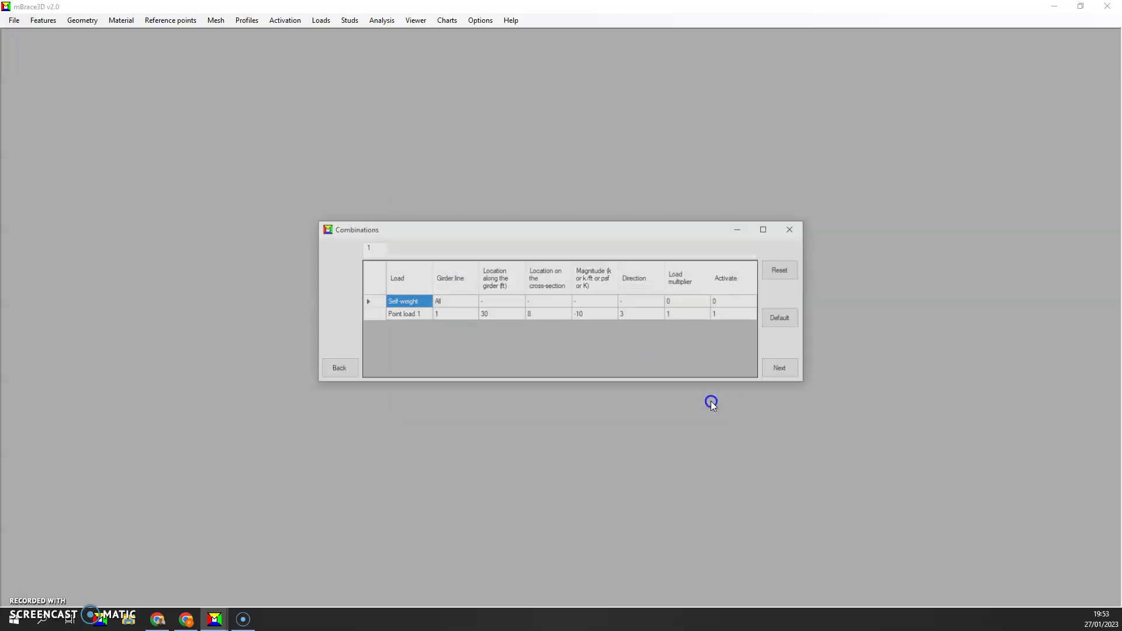
{"action": "left_click", "coordinate": [407, 302]}
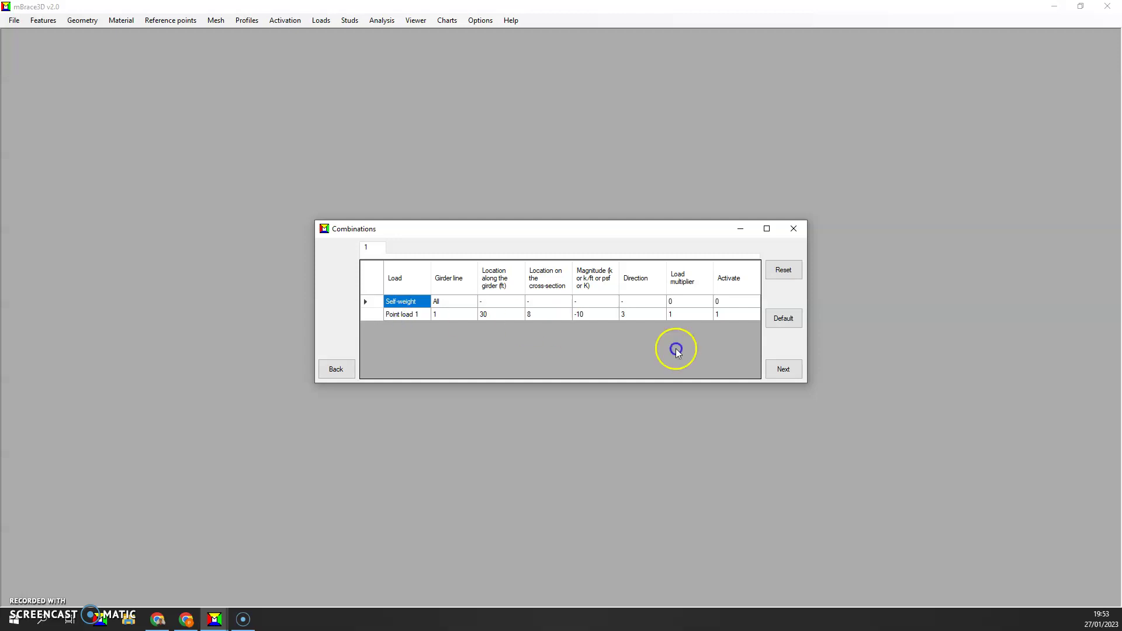
{"action": "left_click", "coordinate": [773, 363]}
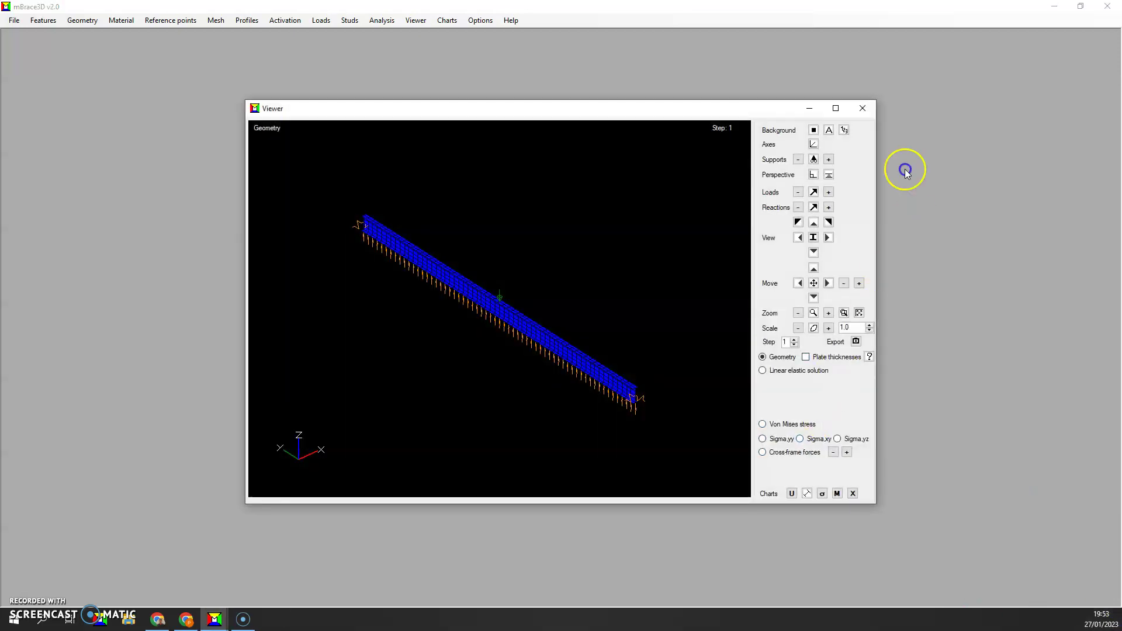
Step: Maximize the Viewer, colour plates by thickness and view the thickness legend
{"action": "left_click", "coordinate": [836, 108]}
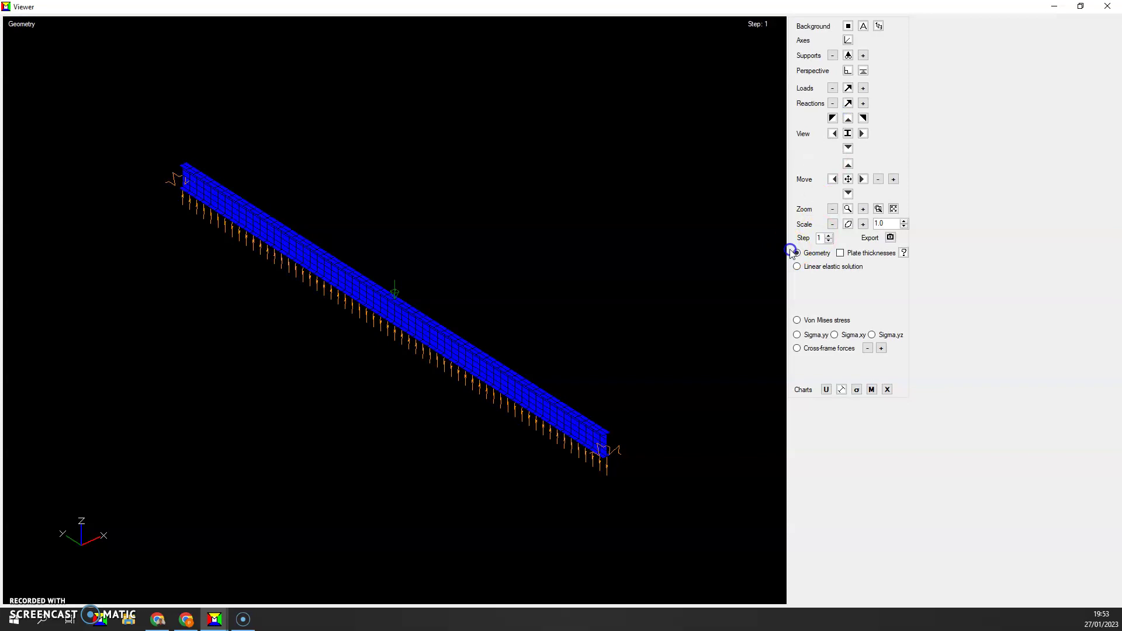
{"action": "left_click", "coordinate": [839, 253]}
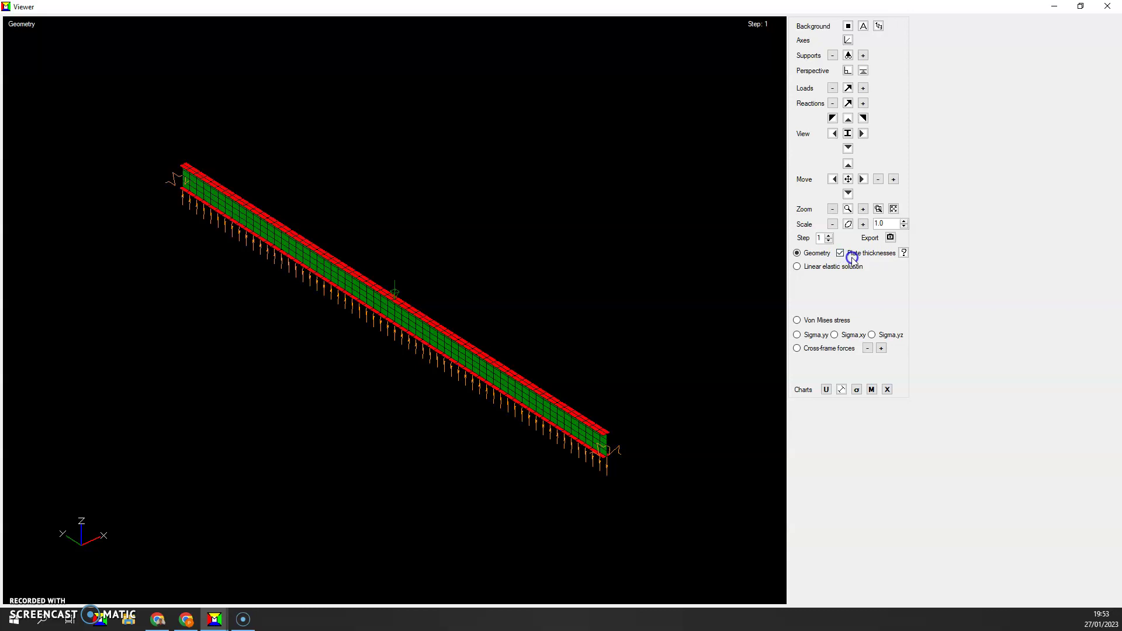
{"action": "left_click", "coordinate": [903, 252]}
{"action": "left_click_drag", "start_coordinate": [556, 253], "coordinate": [604, 200]}
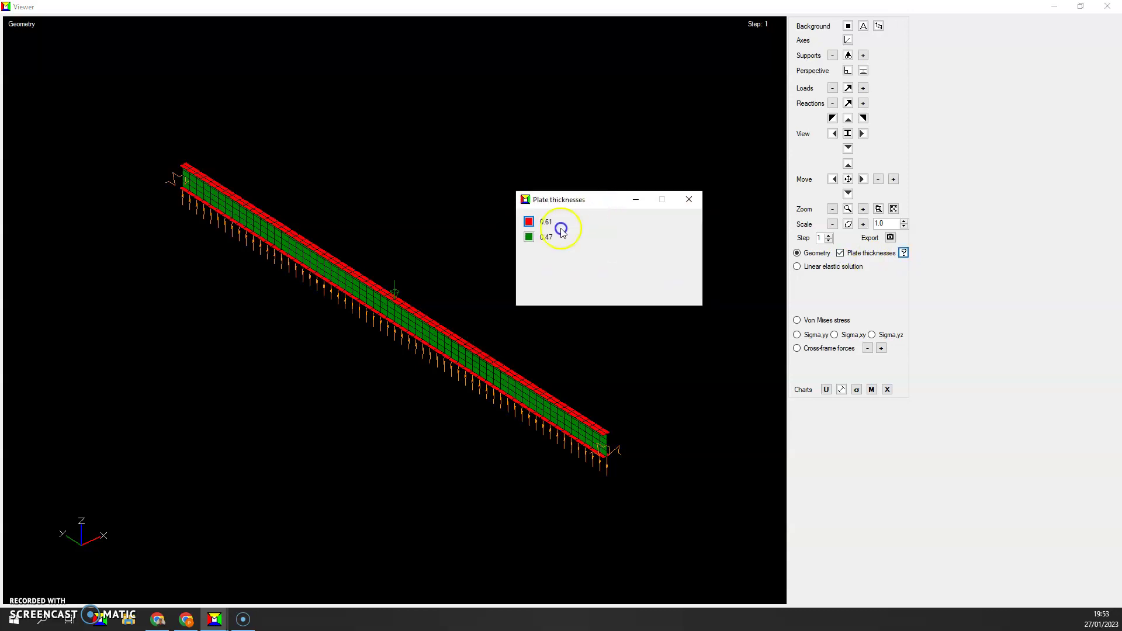
{"action": "left_click", "coordinate": [688, 200]}
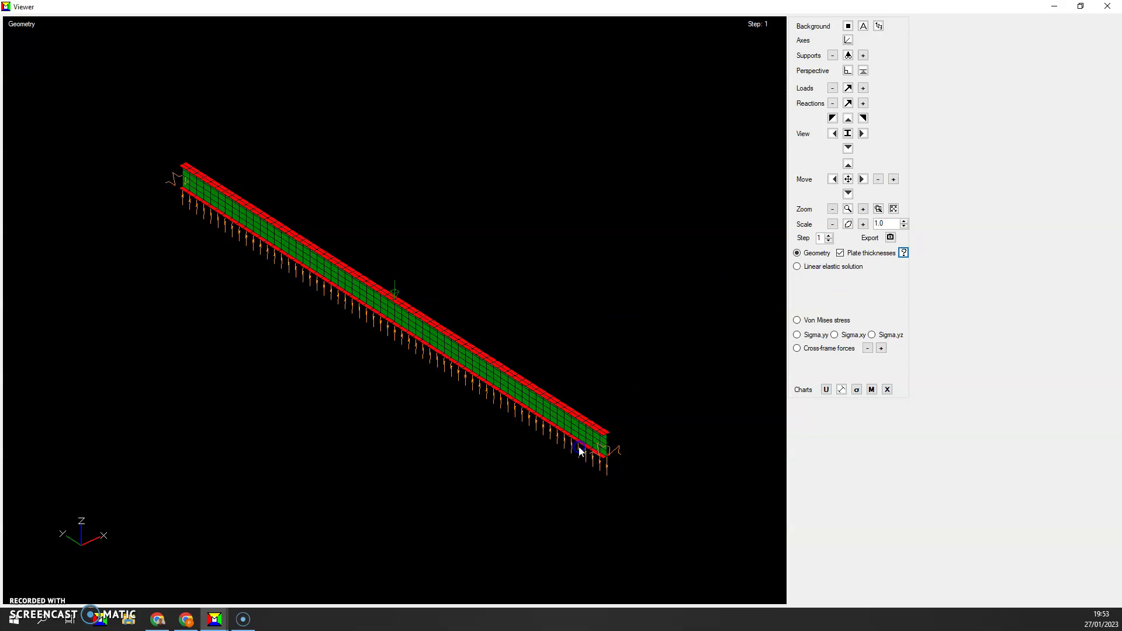
Step: Zoom in three levels on the girder mesh, then back out to the whole beam
{"action": "left_click", "coordinate": [863, 209]}
{"action": "left_click", "coordinate": [863, 209]}
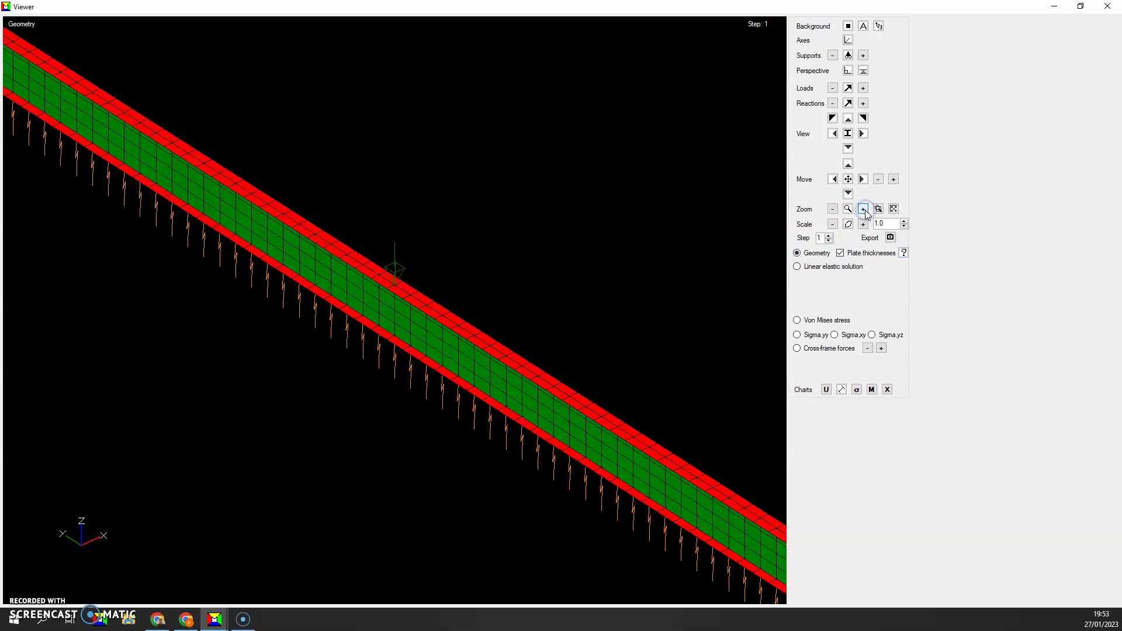
{"action": "left_click", "coordinate": [863, 209]}
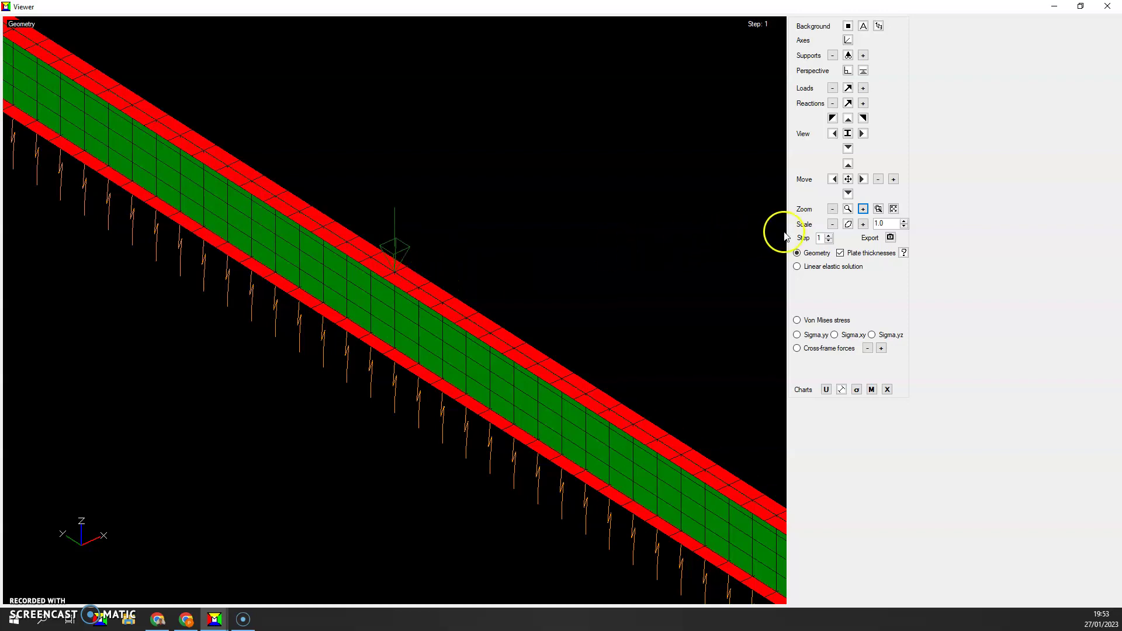
{"action": "left_click", "coordinate": [832, 209]}
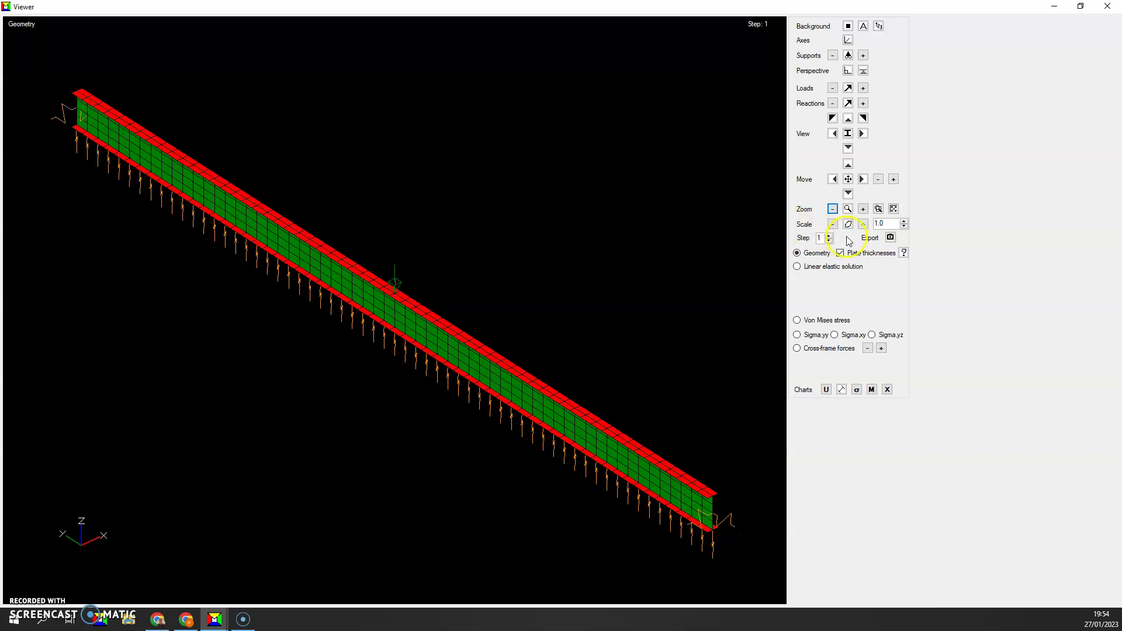
Step: Show the linear elastic solution with the Uz vertical displacement component
{"action": "left_click", "coordinate": [821, 267]}
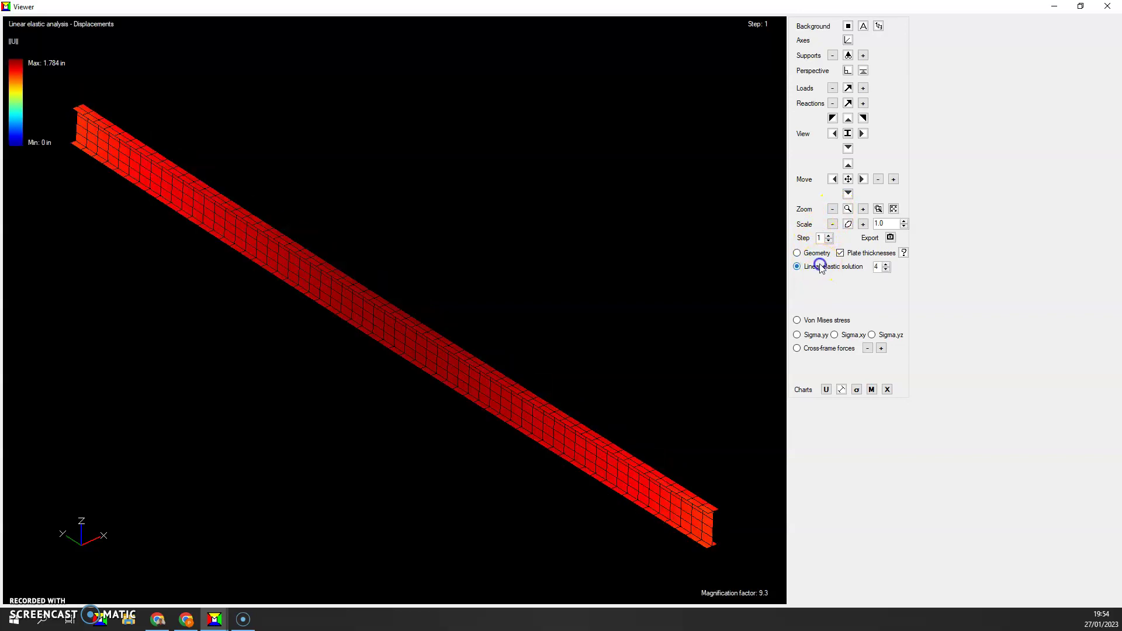
{"action": "left_click", "coordinate": [691, 528]}
{"action": "left_click", "coordinate": [227, 257]}
{"action": "left_click", "coordinate": [222, 274]}
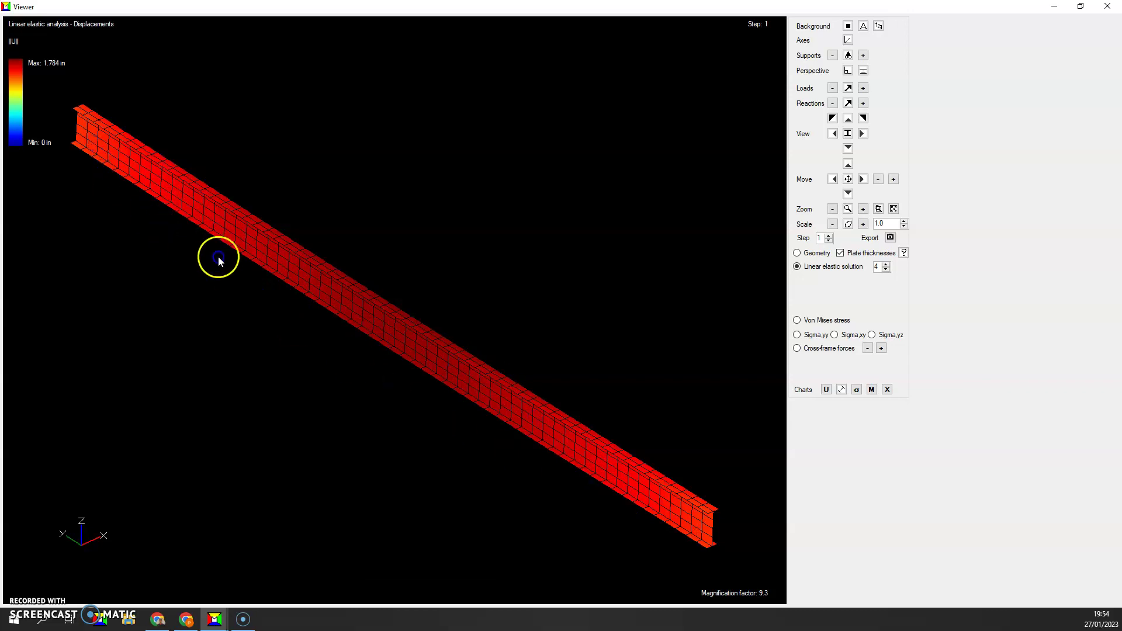
{"action": "left_click", "coordinate": [882, 264]}
{"action": "left_click", "coordinate": [886, 270]}
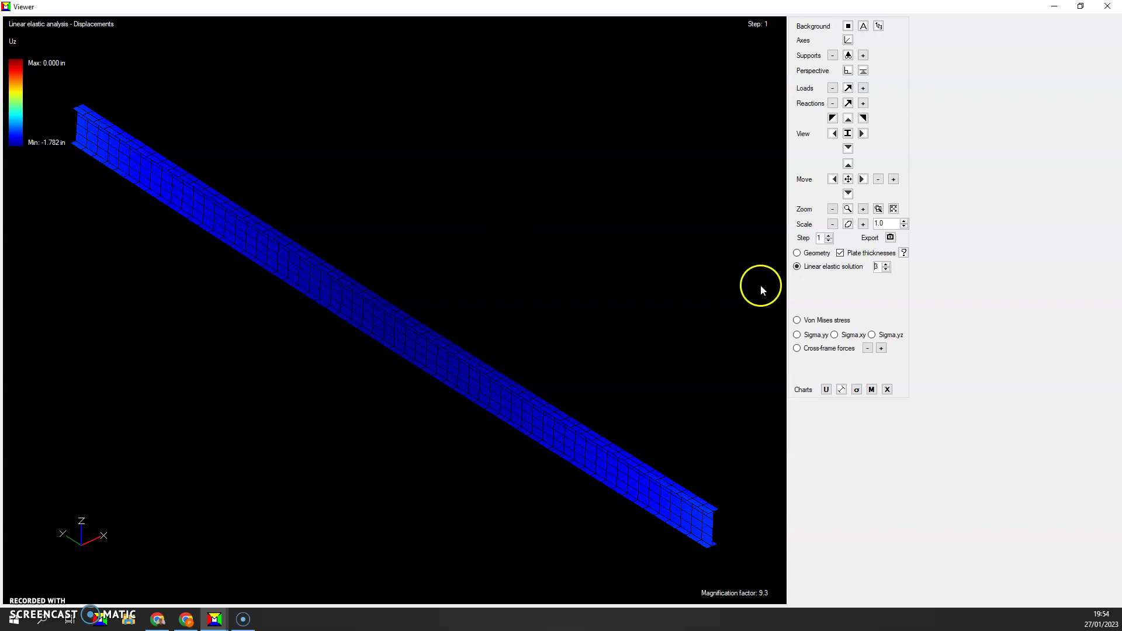
Step: Plot the Sigma.yy stress contour on the bottom face, -4.568 to 3.522 ksi
{"action": "left_click", "coordinate": [808, 338]}
{"action": "left_click", "coordinate": [886, 323]}
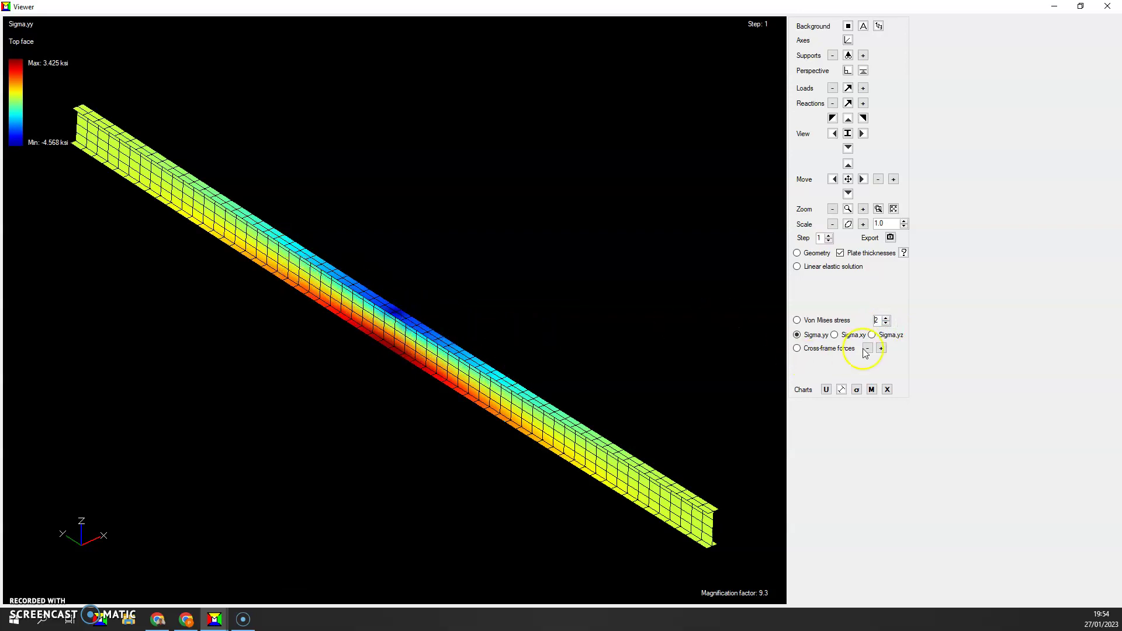
{"action": "left_click", "coordinate": [886, 323]}
{"action": "left_click", "coordinate": [731, 455]}
{"action": "left_click", "coordinate": [826, 390]}
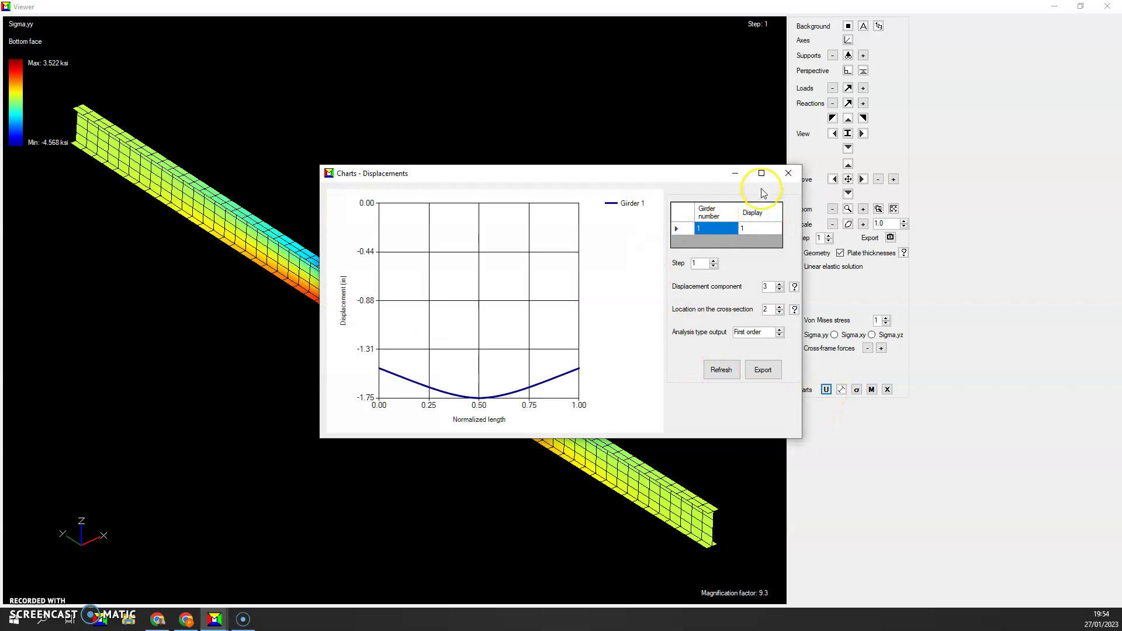
{"action": "left_click", "coordinate": [760, 170]}
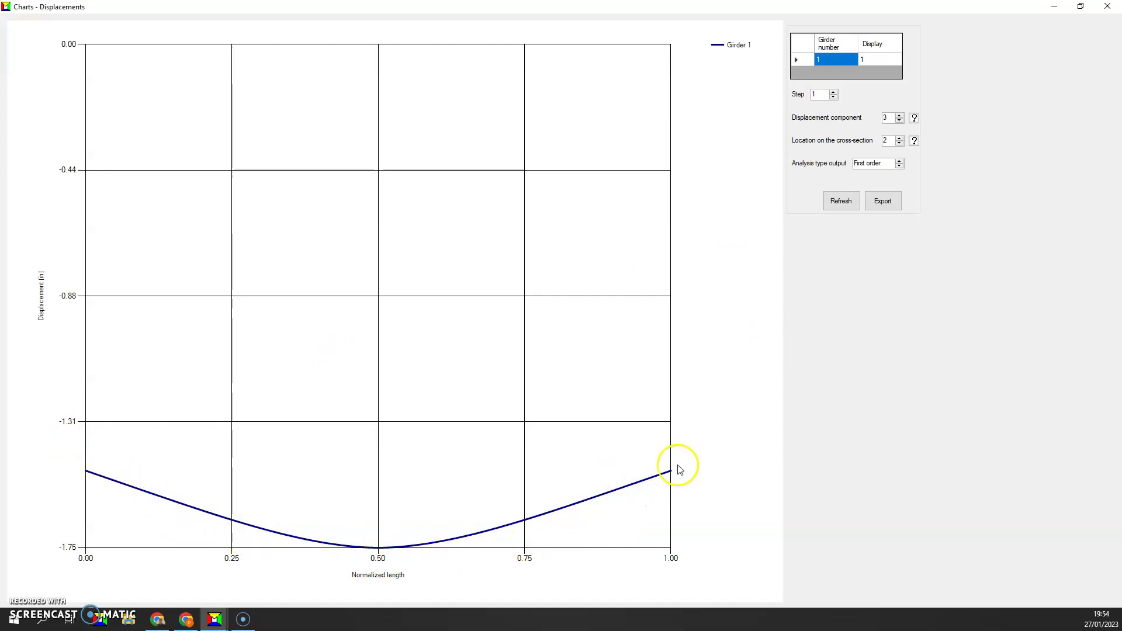
{"action": "left_click", "coordinate": [1108, 6]}
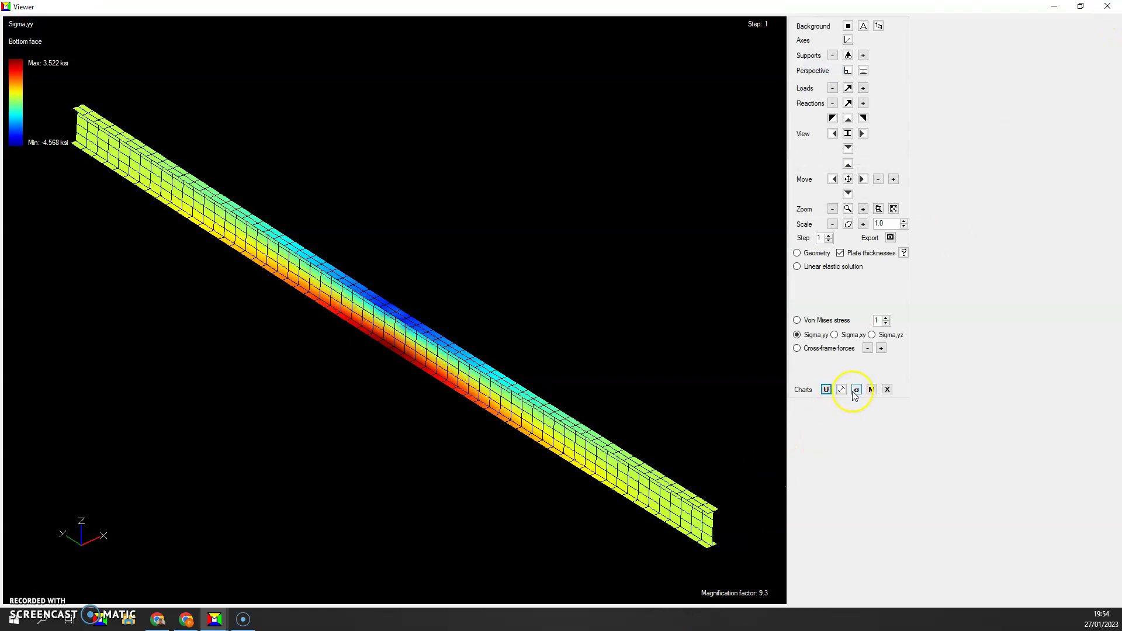
Step: Open the shear and moment diagrams full screen, with the 890.4 mid-span moment peak
{"action": "left_click", "coordinate": [871, 390]}
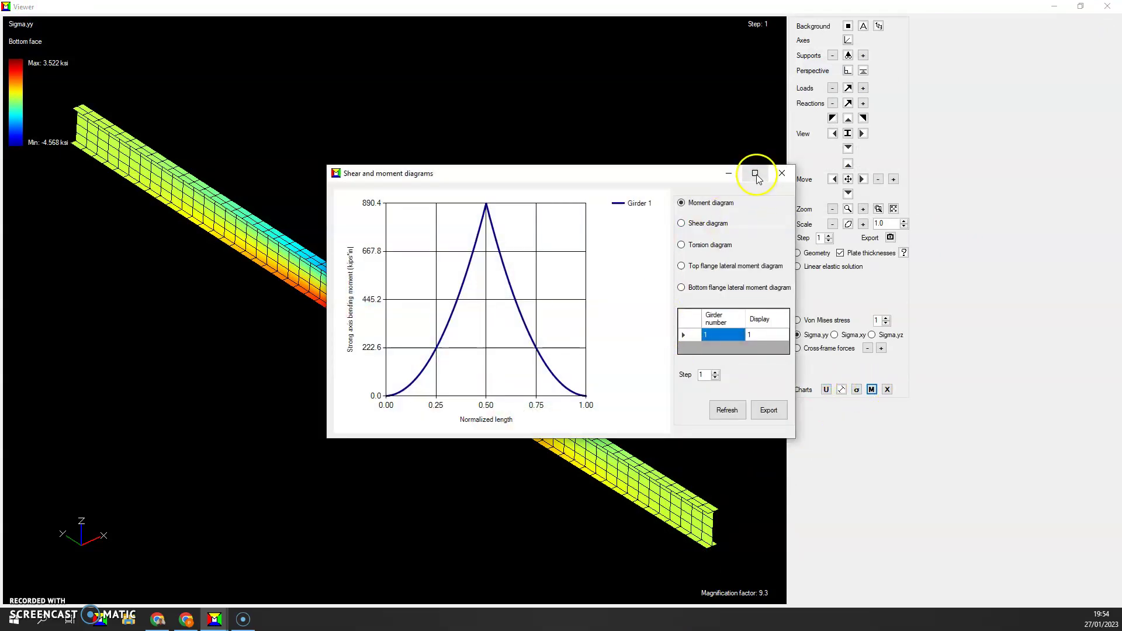
{"action": "left_click", "coordinate": [747, 178]}
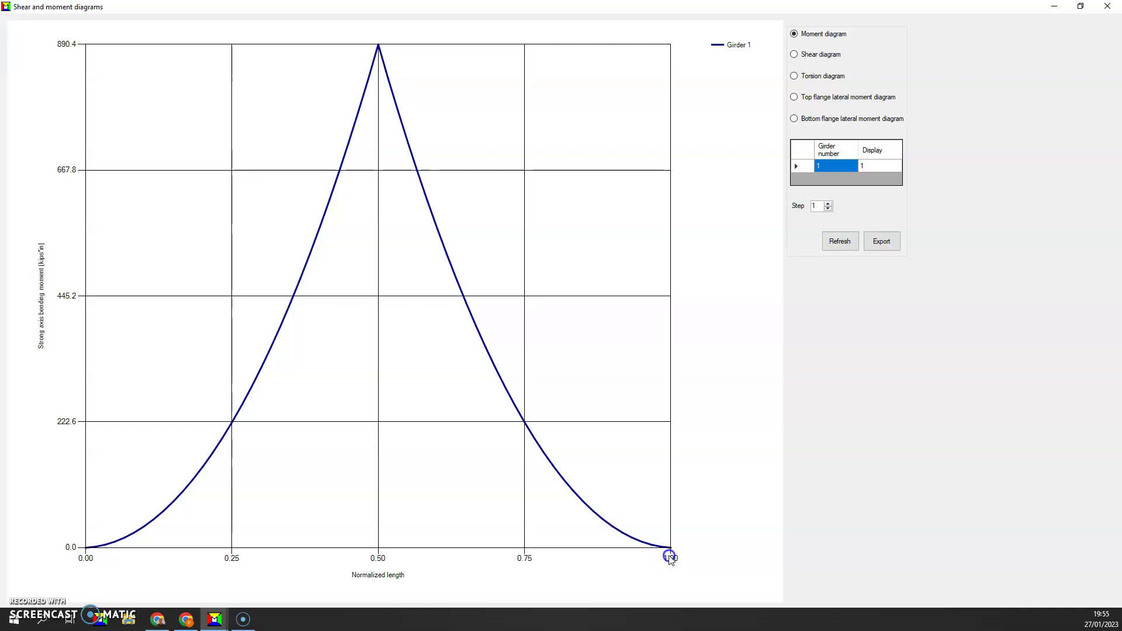
{"action": "left_click", "coordinate": [200, 421]}
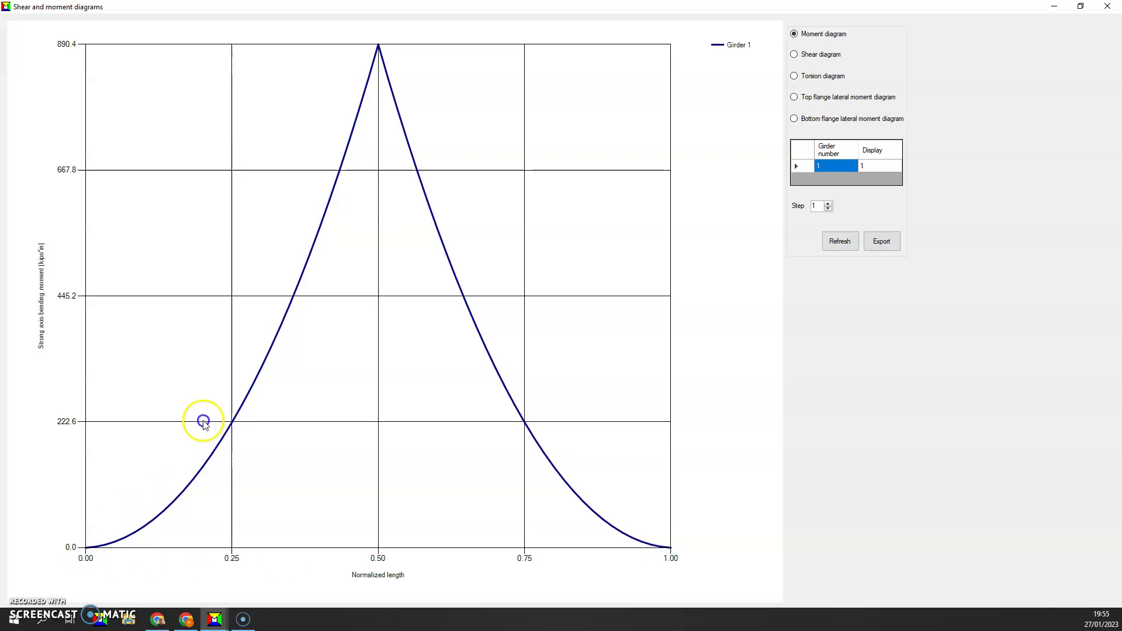
{"action": "left_click", "coordinate": [363, 81]}
{"action": "left_click", "coordinate": [109, 506]}
Step: Bring up girder 1's shear diagram, rising to 5.0 kips and flipping to -5.0 at mid-span
{"action": "left_click", "coordinate": [115, 501]}
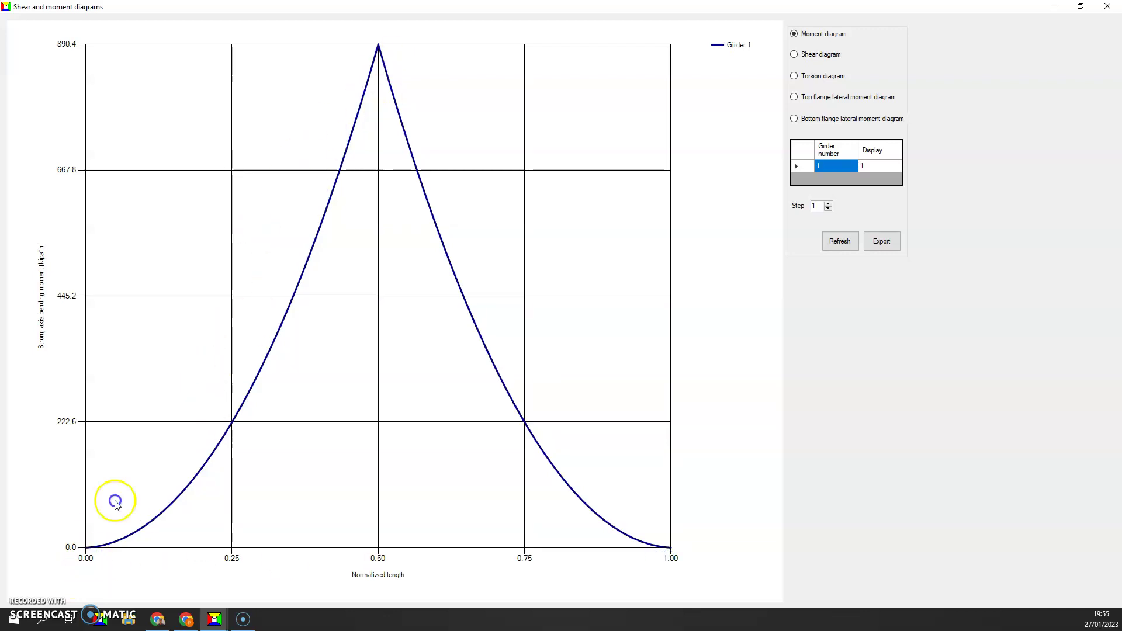
{"action": "left_click", "coordinate": [626, 509]}
{"action": "left_click", "coordinate": [551, 404]}
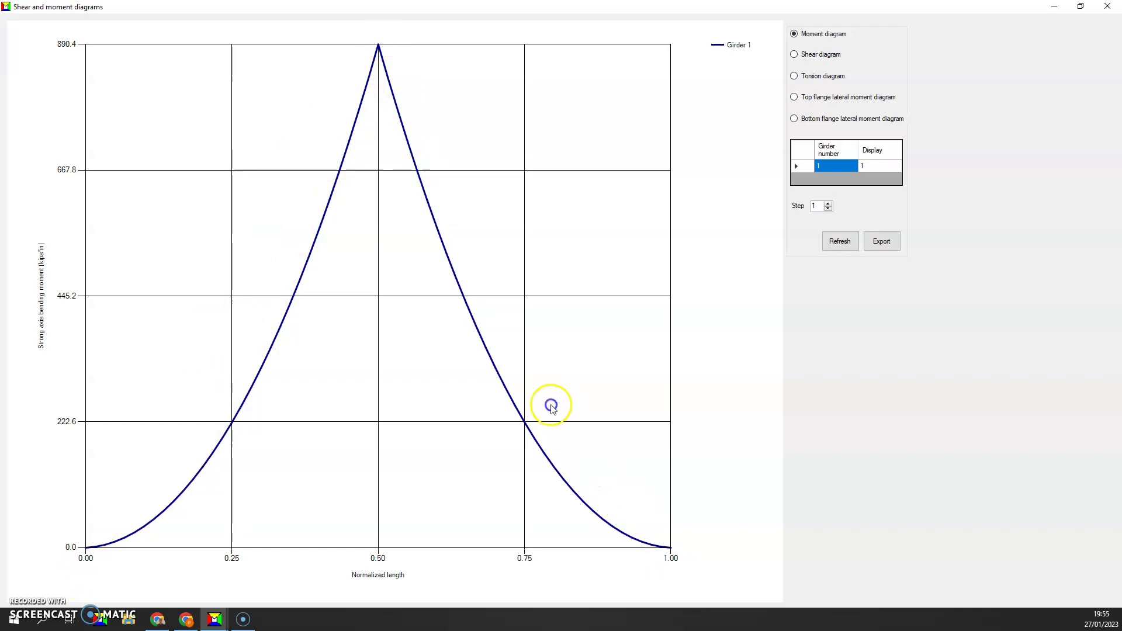
{"action": "left_click", "coordinate": [462, 214]}
{"action": "left_click", "coordinate": [144, 500]}
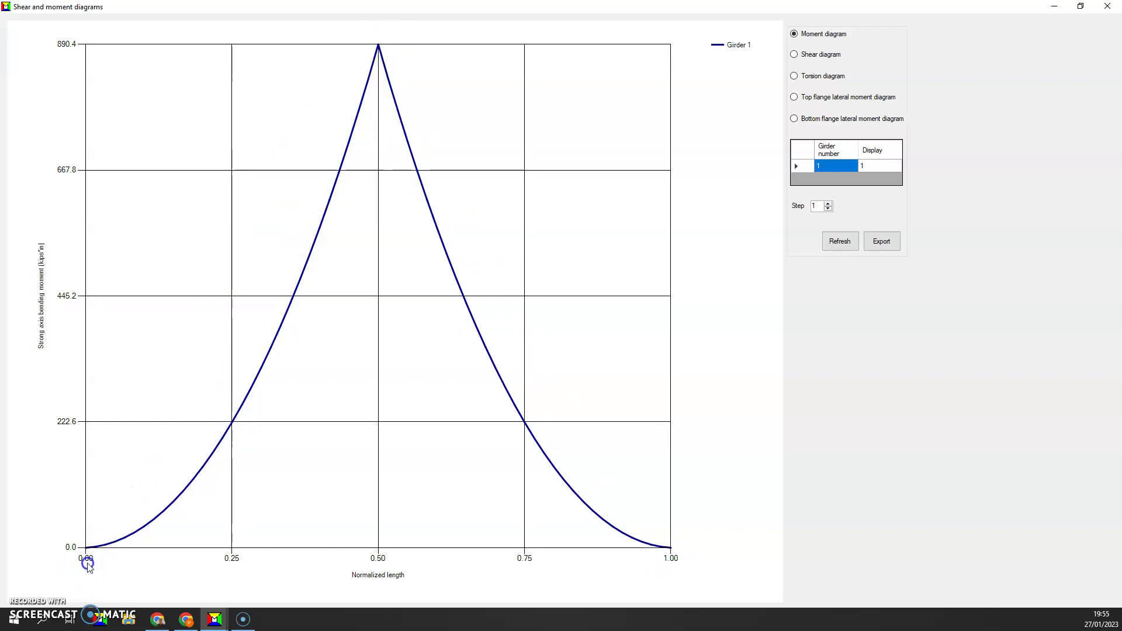
{"action": "left_click", "coordinate": [294, 72]}
{"action": "left_click", "coordinate": [495, 295]}
{"action": "left_click", "coordinate": [378, 50]}
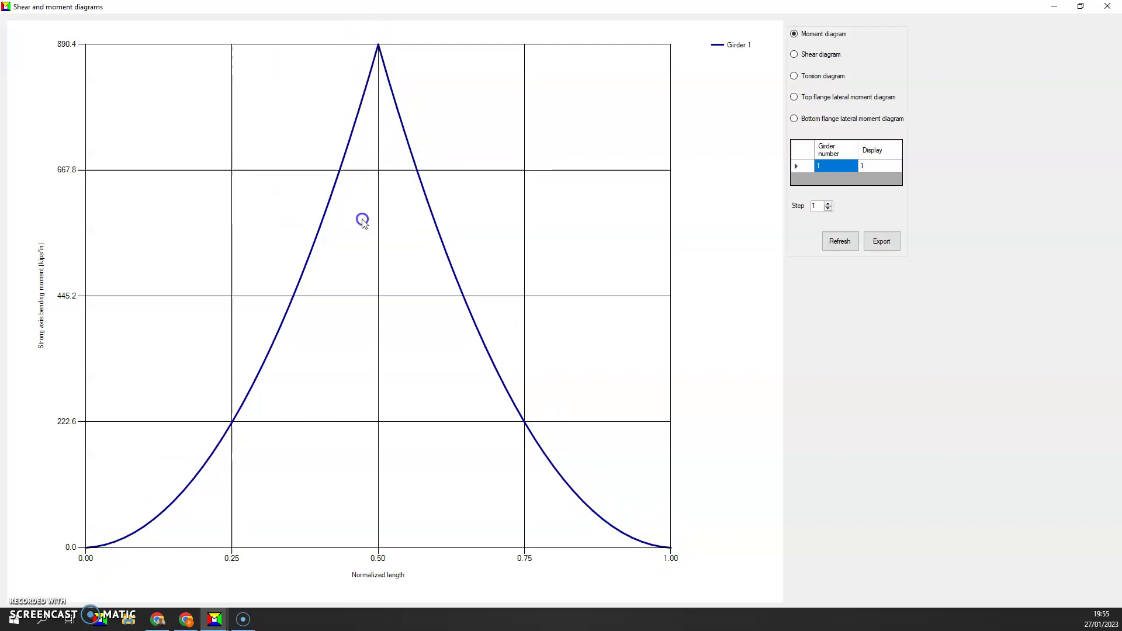
{"action": "left_click", "coordinate": [337, 349]}
{"action": "left_click", "coordinate": [168, 551]}
{"action": "left_click", "coordinate": [349, 90]}
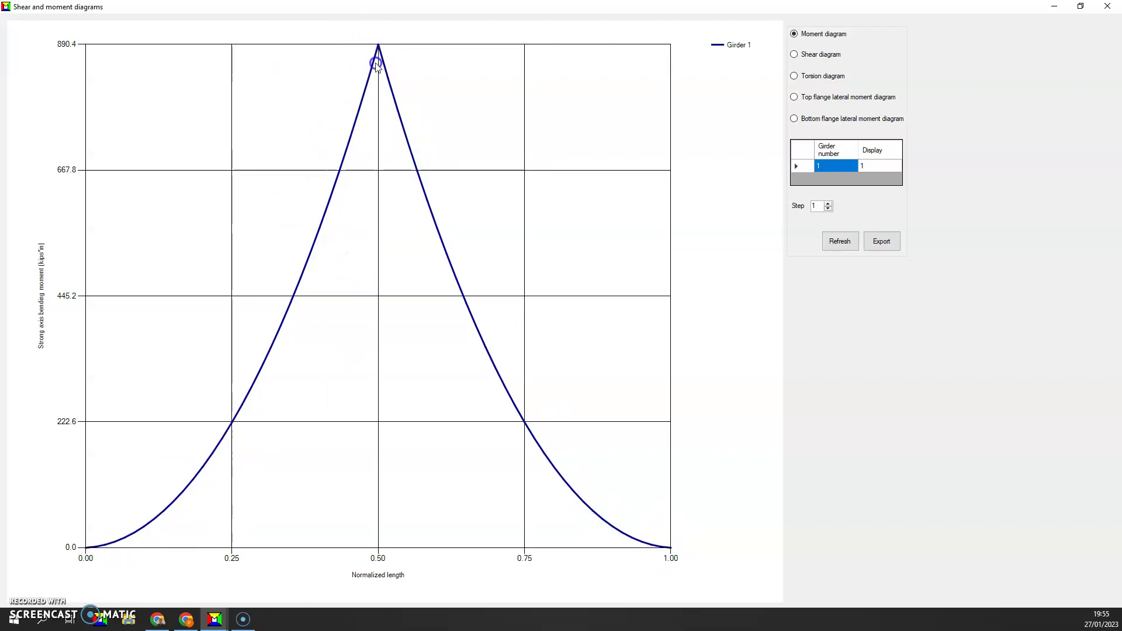
{"action": "left_click", "coordinate": [700, 128]}
Step: Redraw girder 1's chart as the shear diagram, crossing zero at mid-span from about +5 to -5 kips
{"action": "left_click", "coordinate": [796, 54]}
{"action": "left_click", "coordinate": [823, 241]}
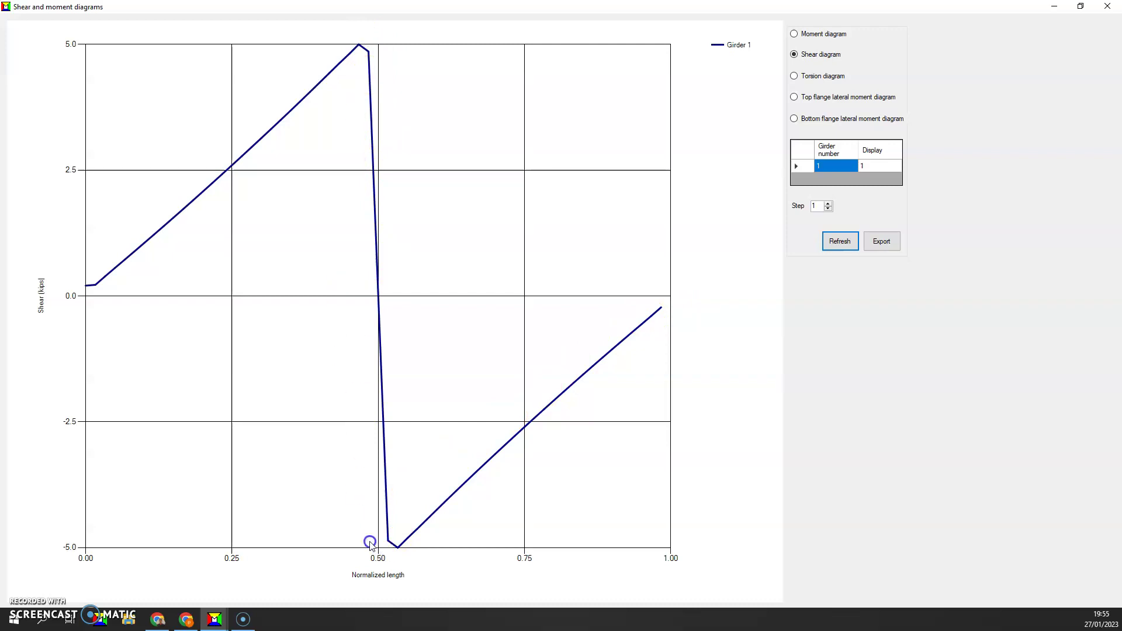
{"action": "left_click", "coordinate": [55, 52]}
{"action": "left_click", "coordinate": [130, 566]}
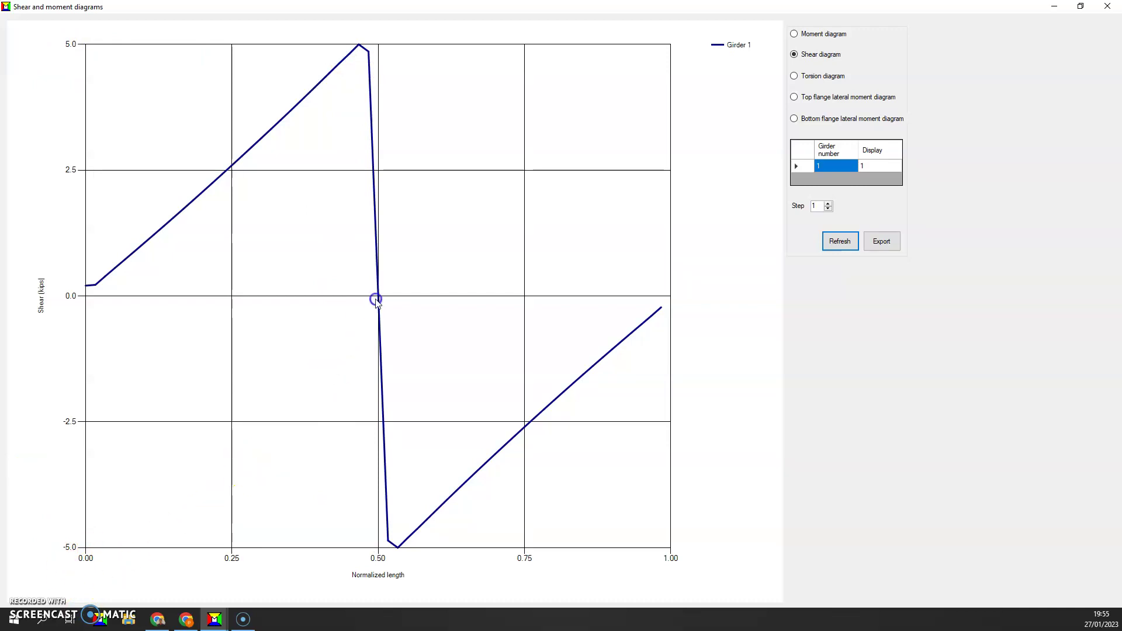
{"action": "left_click", "coordinate": [379, 582]}
{"action": "left_click", "coordinate": [365, 5]}
{"action": "left_click", "coordinate": [375, 294]}
{"action": "left_click", "coordinate": [377, 526]}
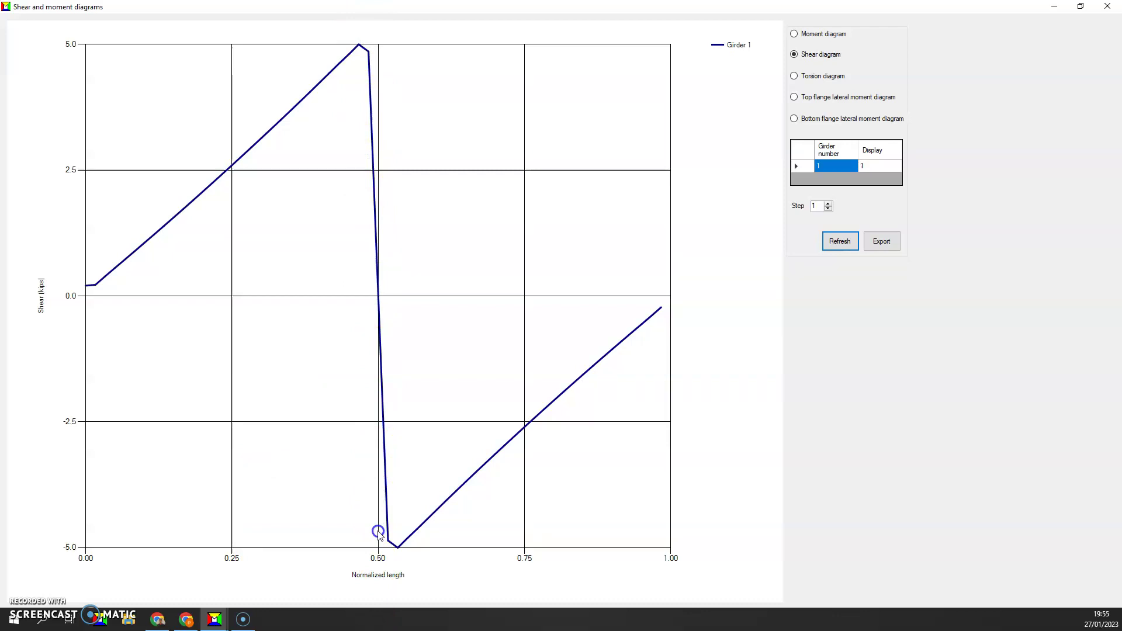